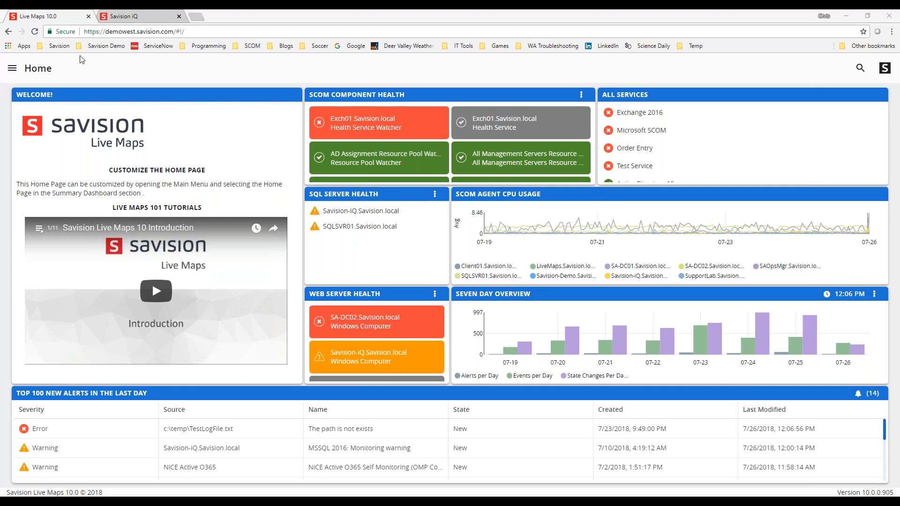
- Open the Home Page summary dashboard and toggle its edit mode on and off
click(12, 68)
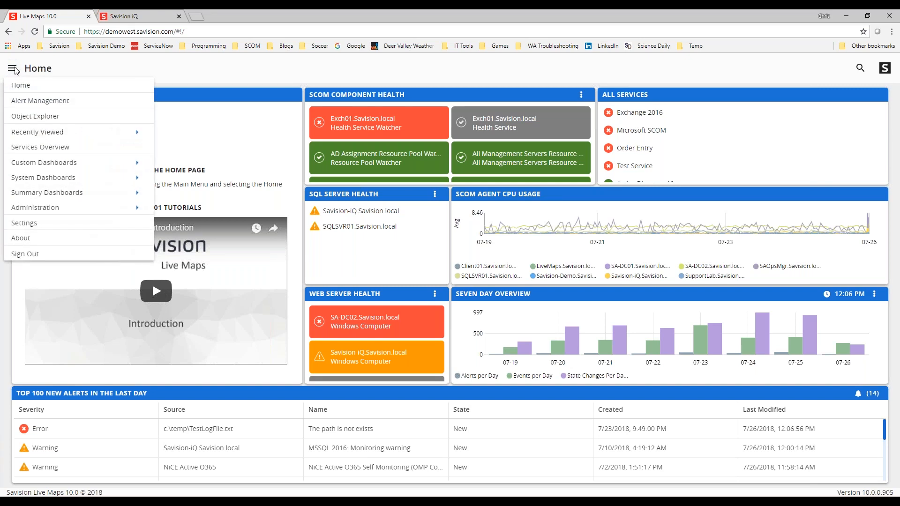
click(47, 192)
mouse_move(48, 193)
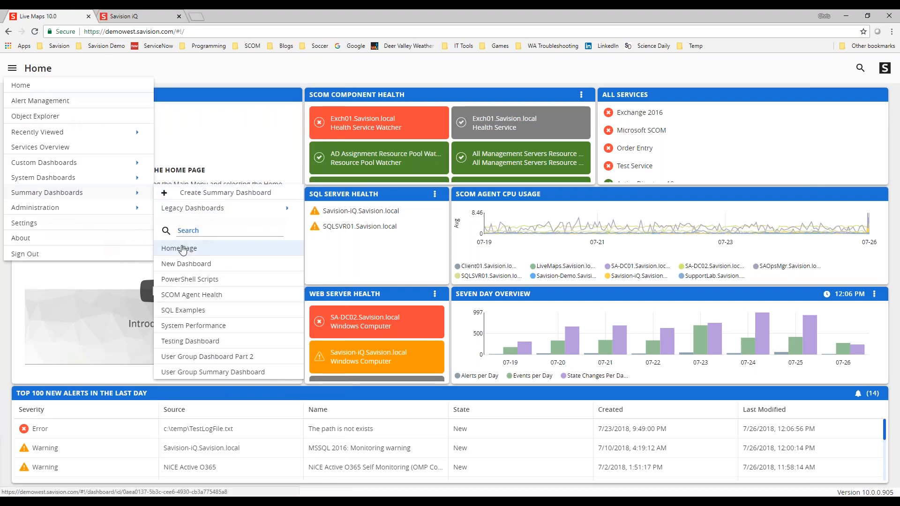
click(183, 249)
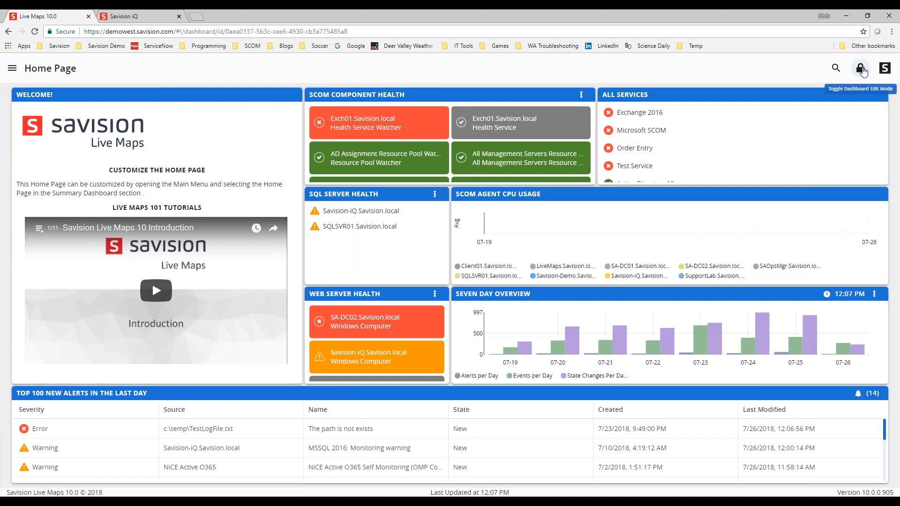
click(861, 69)
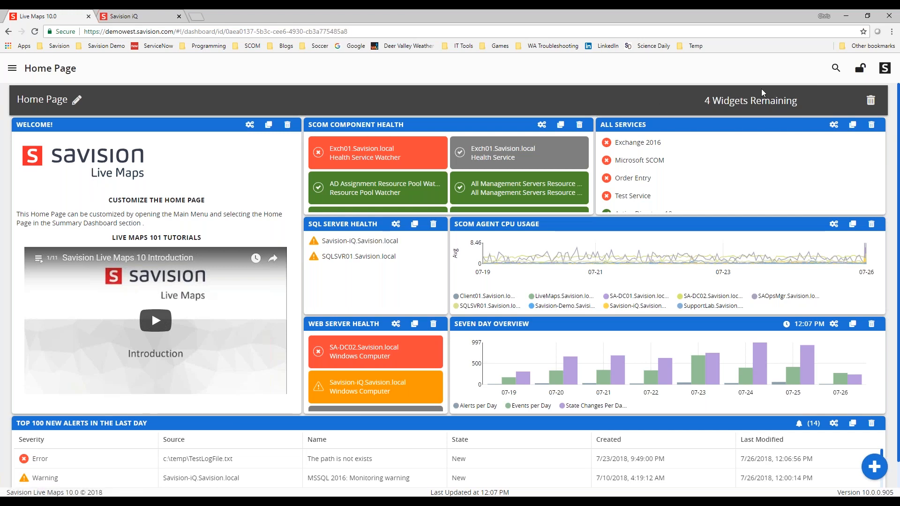
click(859, 70)
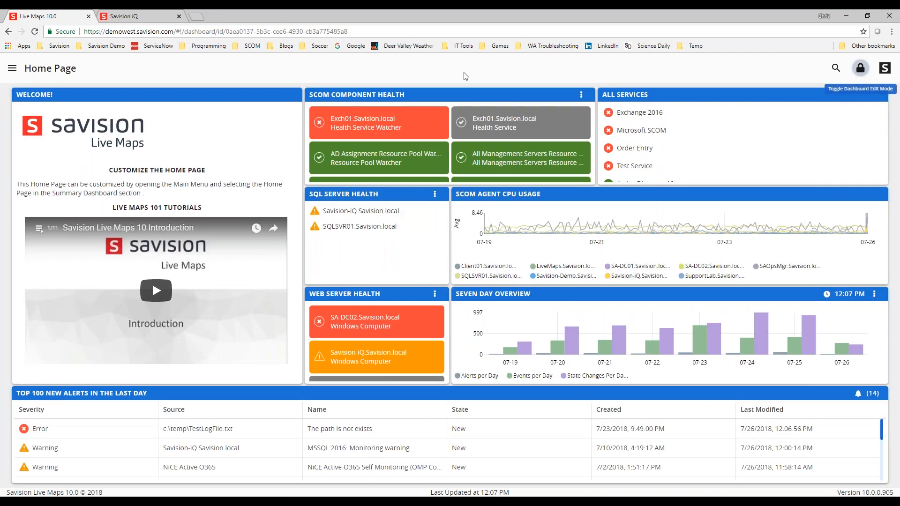
- Open the User Group Dashboard Part 2 summary dashboard
click(15, 72)
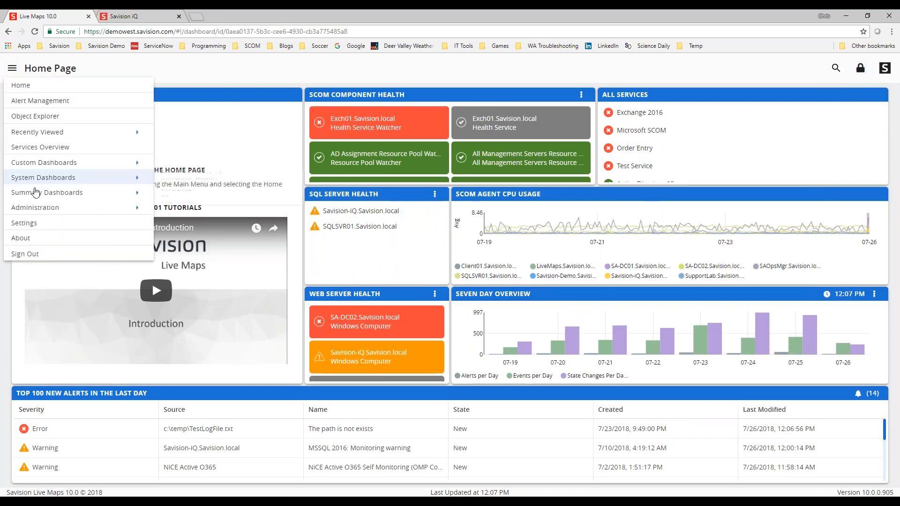
mouse_move(37, 196)
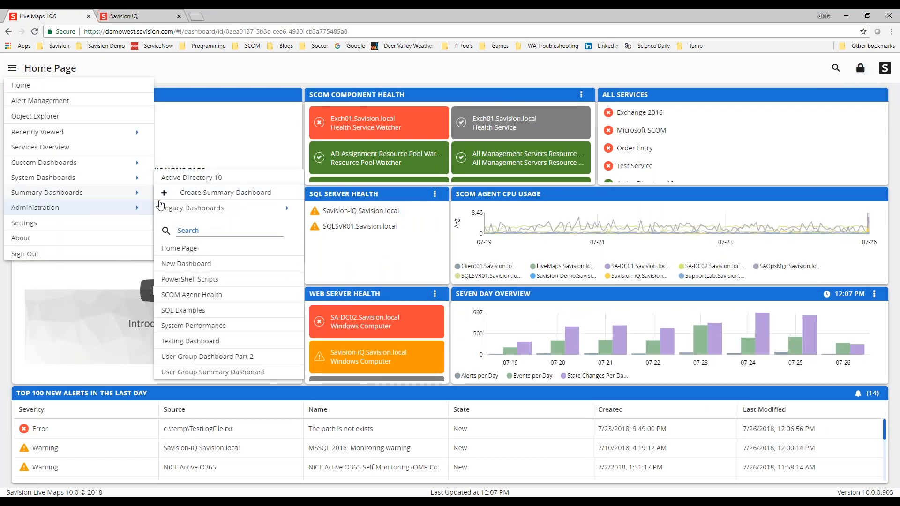
click(223, 200)
mouse_move(96, 195)
mouse_move(199, 209)
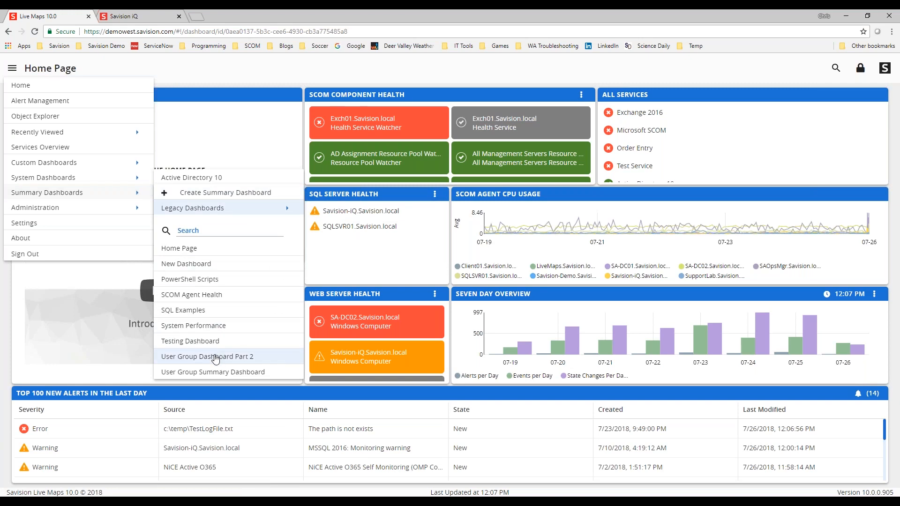
click(217, 357)
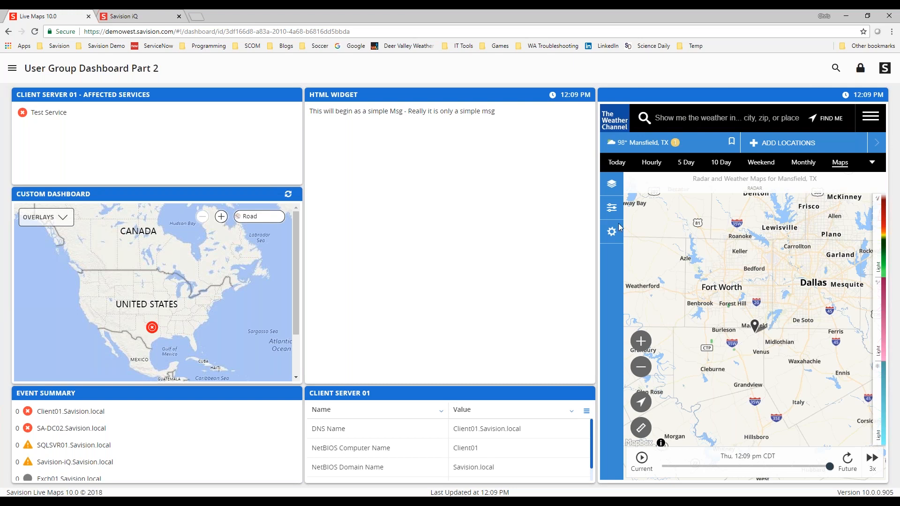
- Turn on edit mode and make Heat Map an available view for the Client Server 01 - Affected Services widget
click(860, 70)
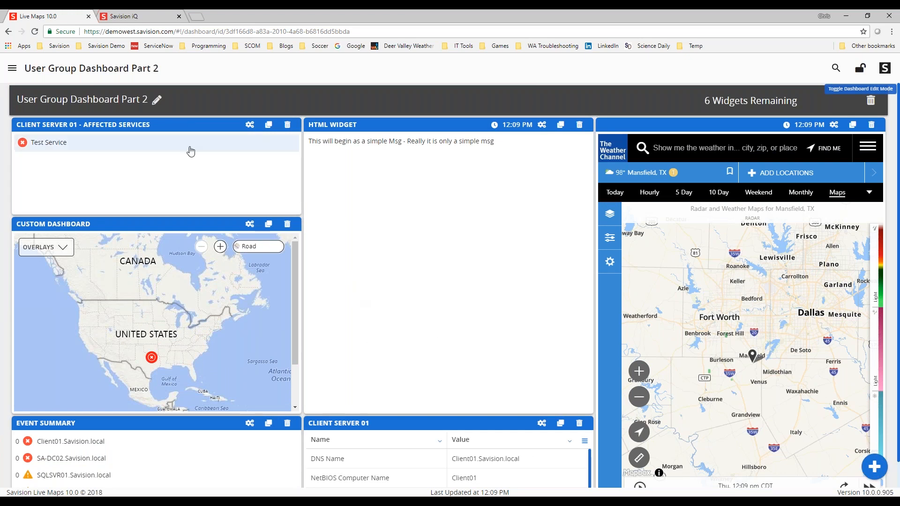
click(251, 127)
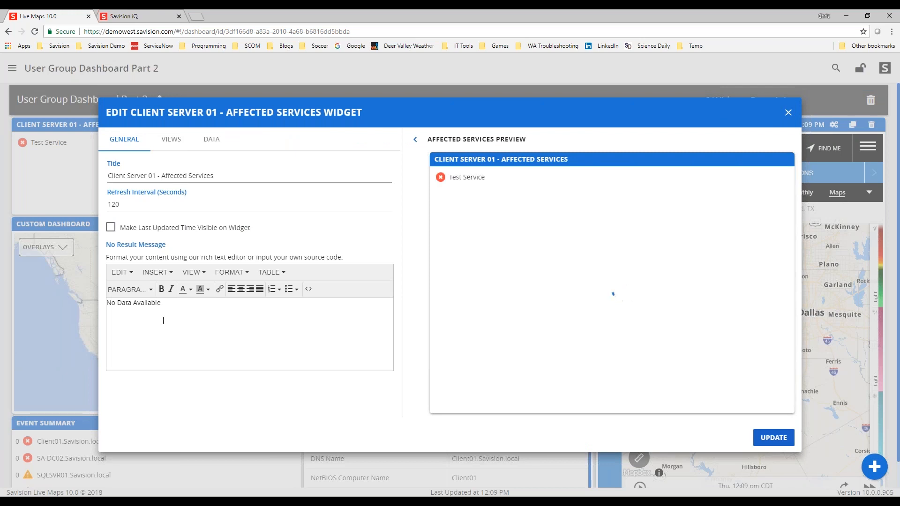
click(172, 141)
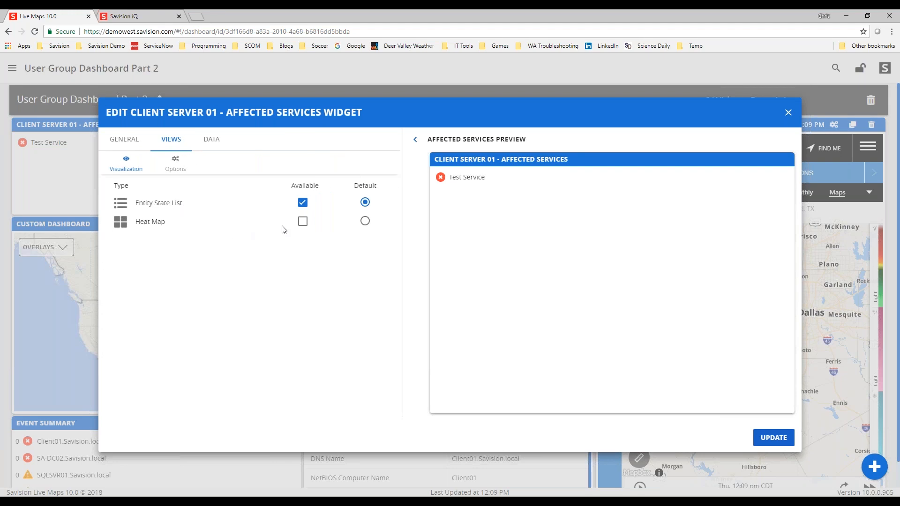
click(302, 221)
click(218, 143)
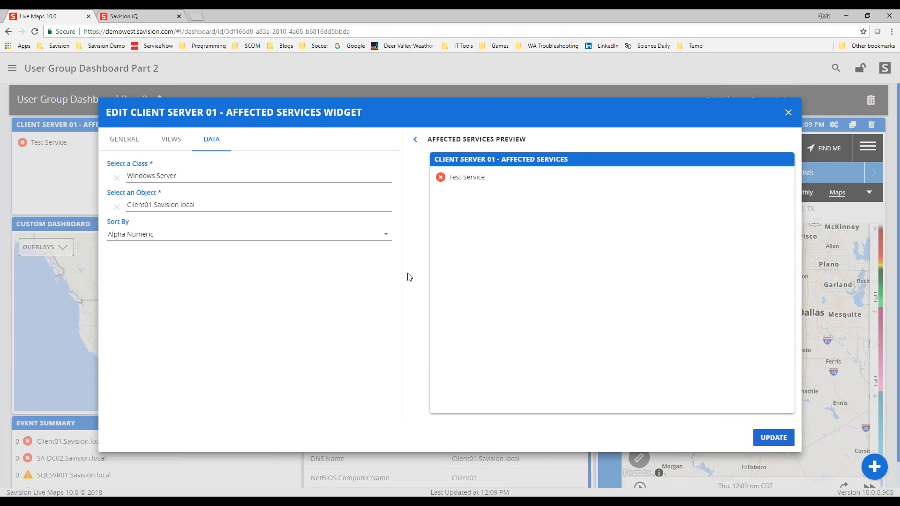
- Review the widget's Sort By options on its data settings and update the widget
click(203, 240)
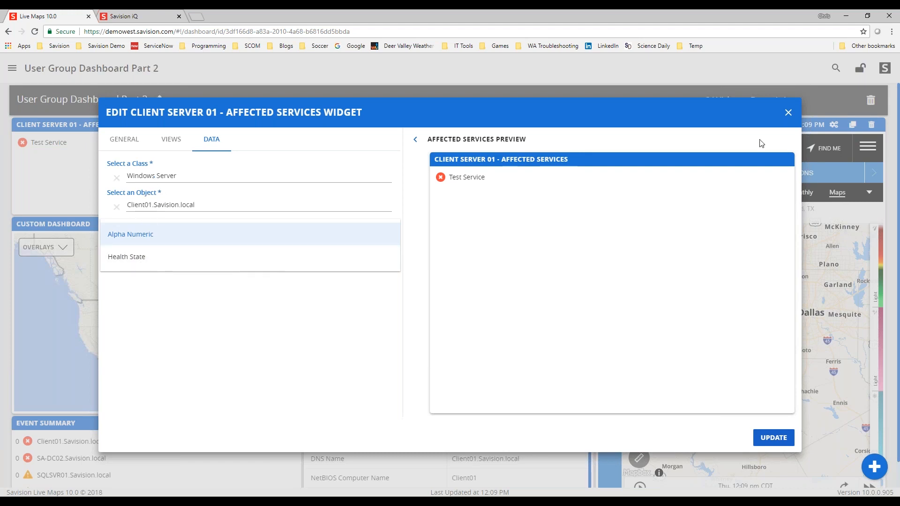
click(786, 117)
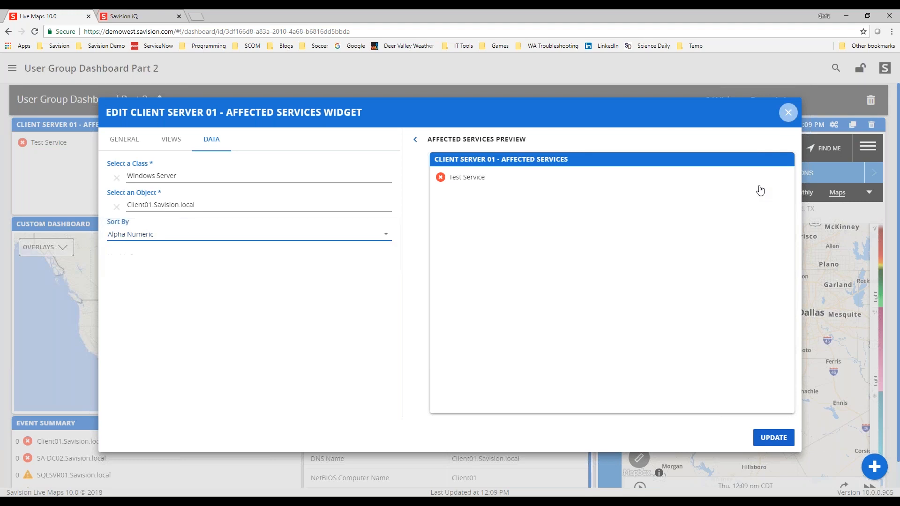
click(782, 440)
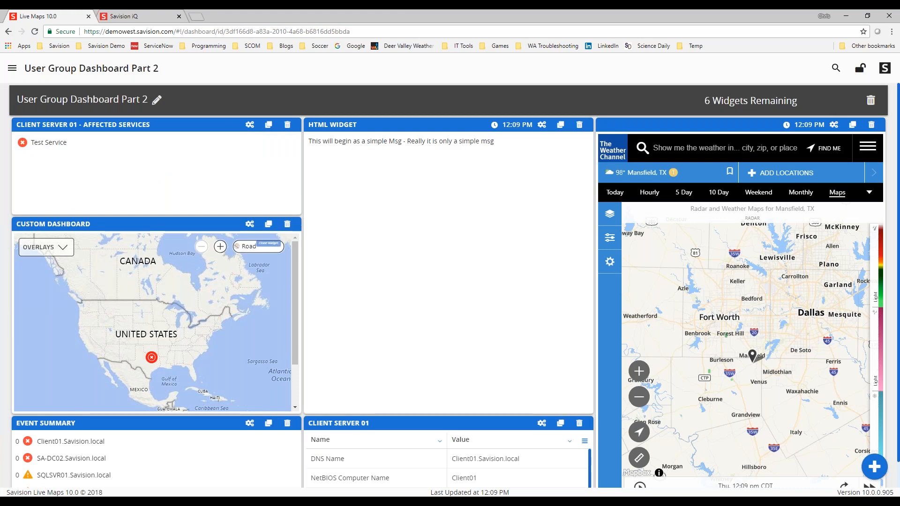
- Open the Custom Dashboard widget settings, view its Bing Map data source, and update it
click(250, 224)
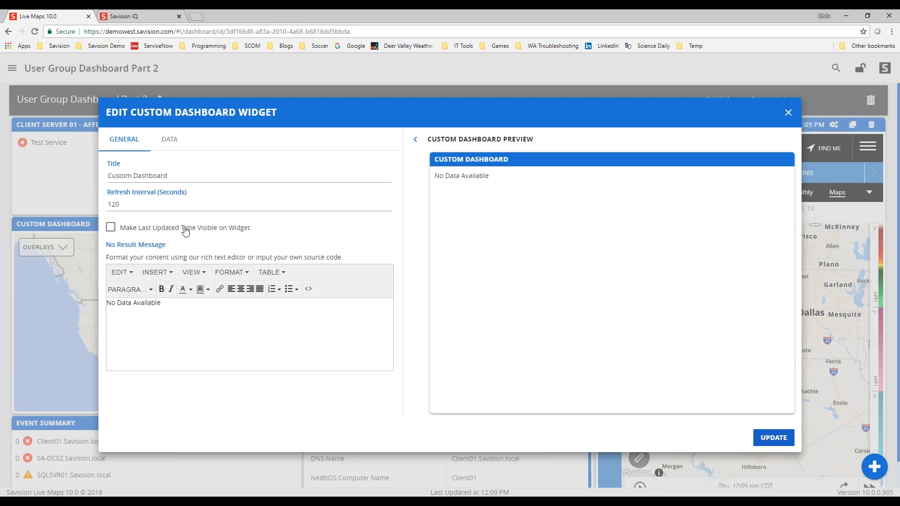
click(168, 149)
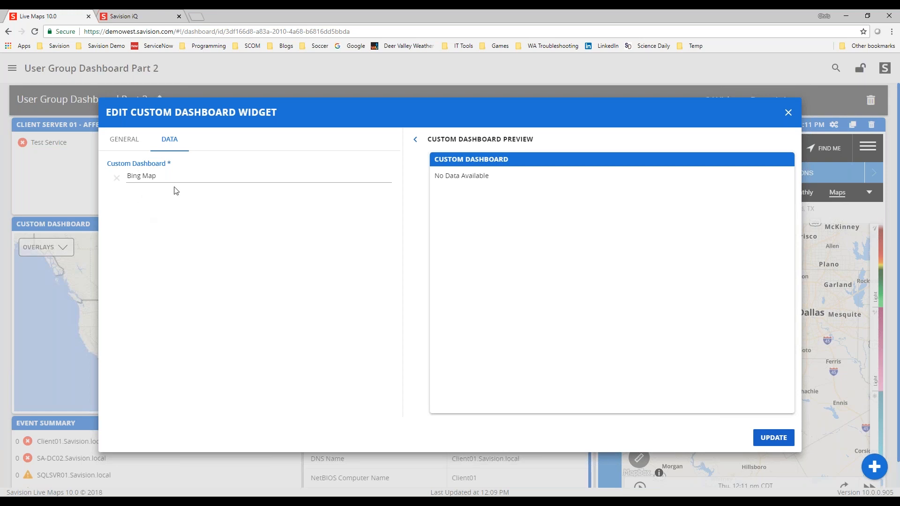
click(776, 438)
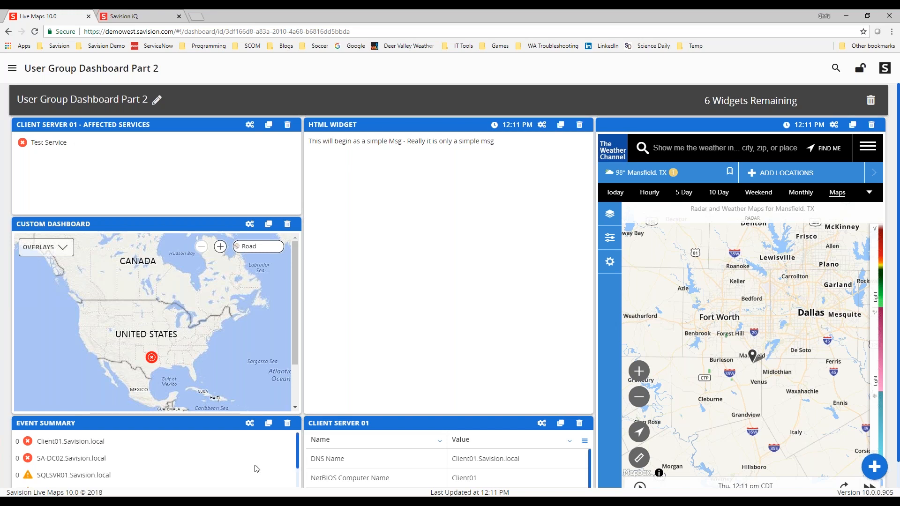
- Inspect the Event Summary widget's views and data settings, then close its dialog
click(250, 424)
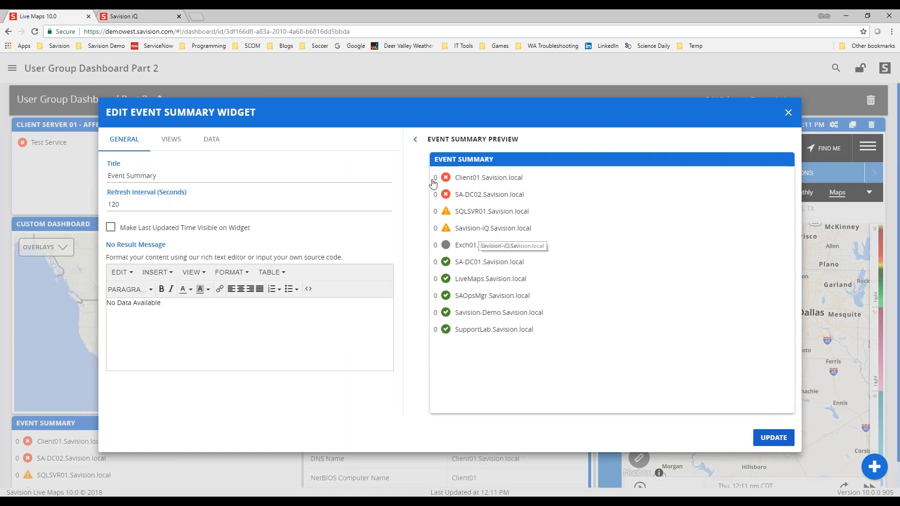
click(171, 139)
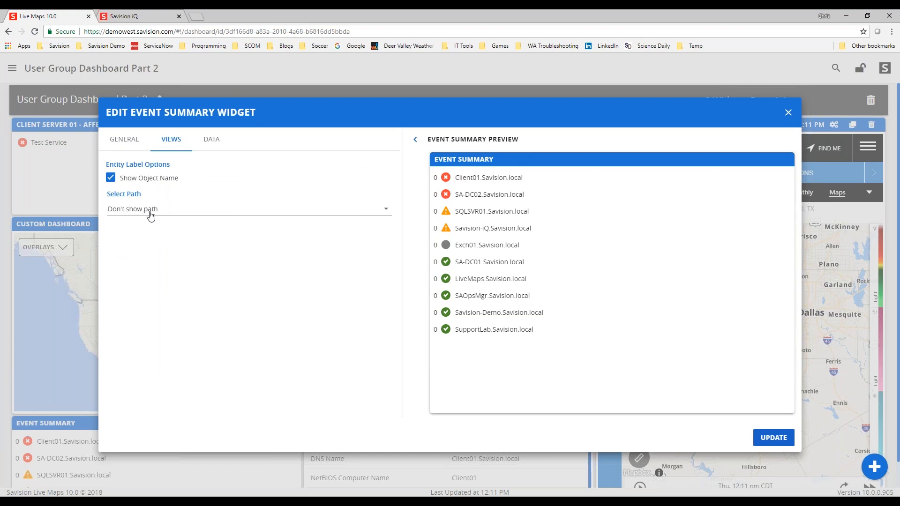
click(205, 149)
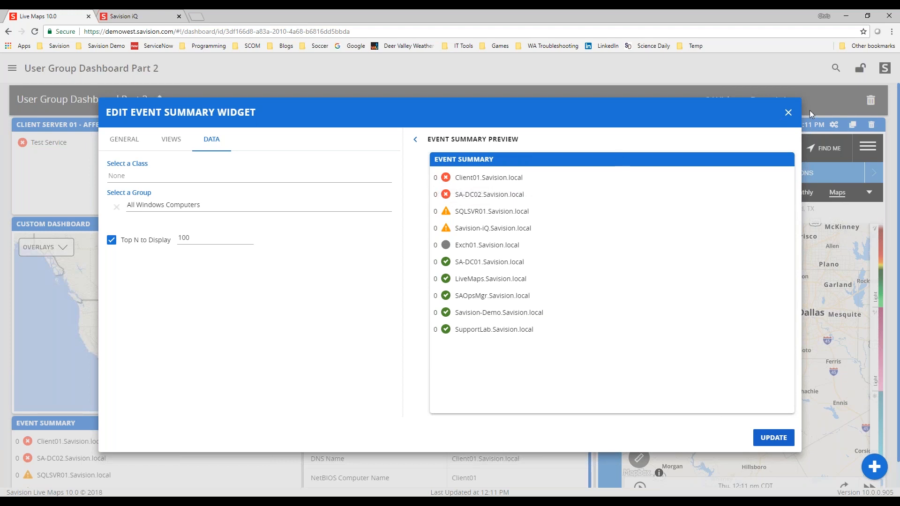
click(791, 116)
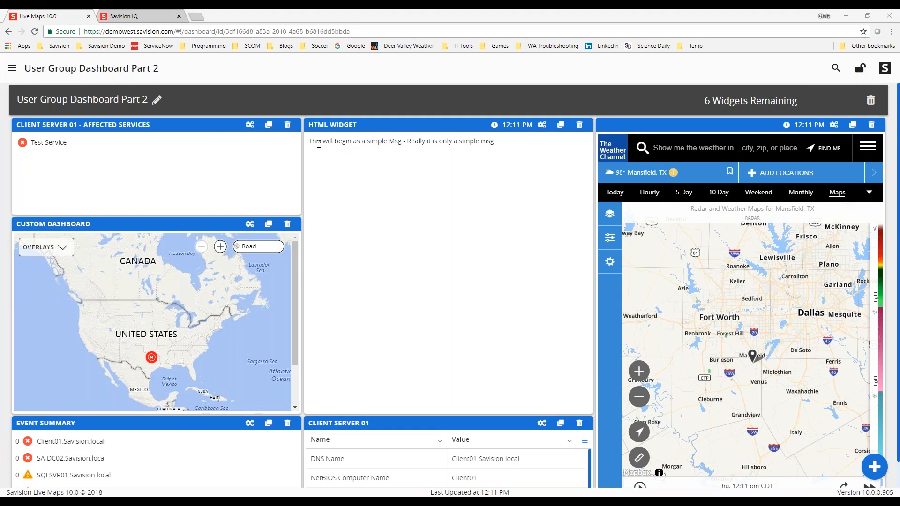
- In the HTML Widget's content editor, insert an image and paste a weather.com radar URL as its source
click(541, 127)
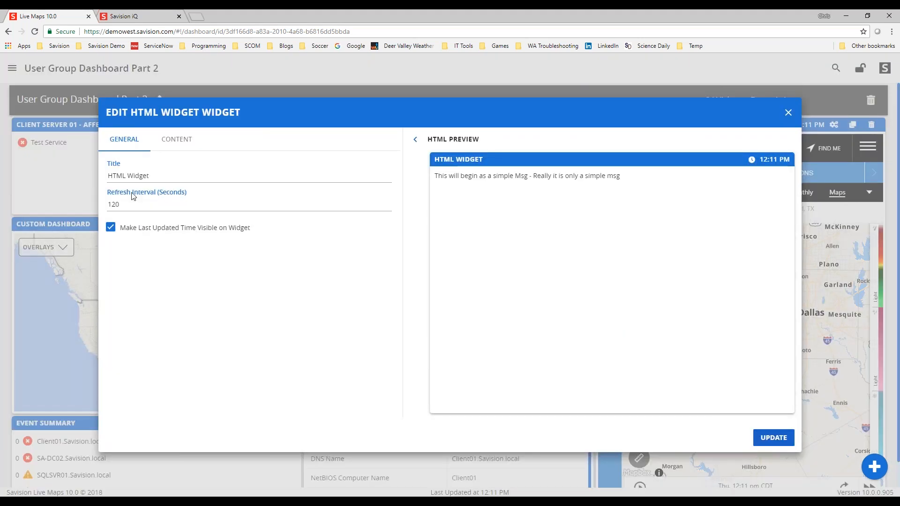
click(176, 141)
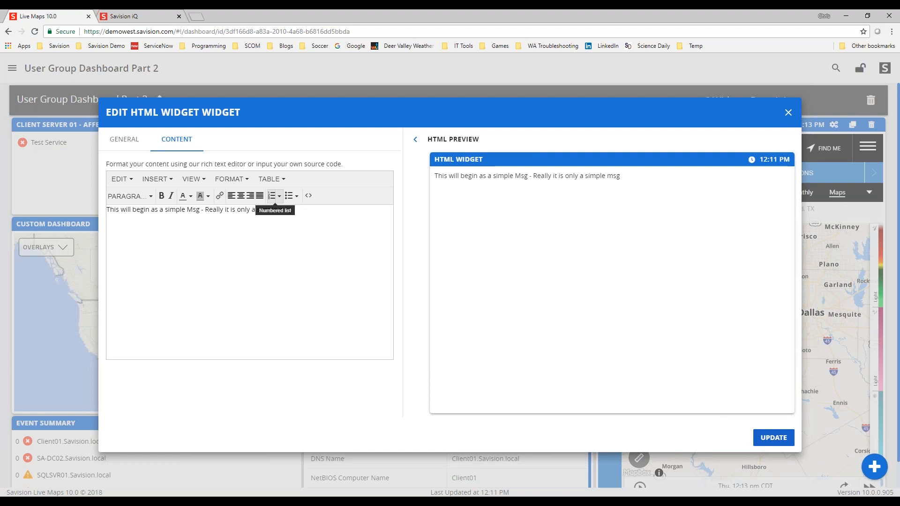
click(159, 180)
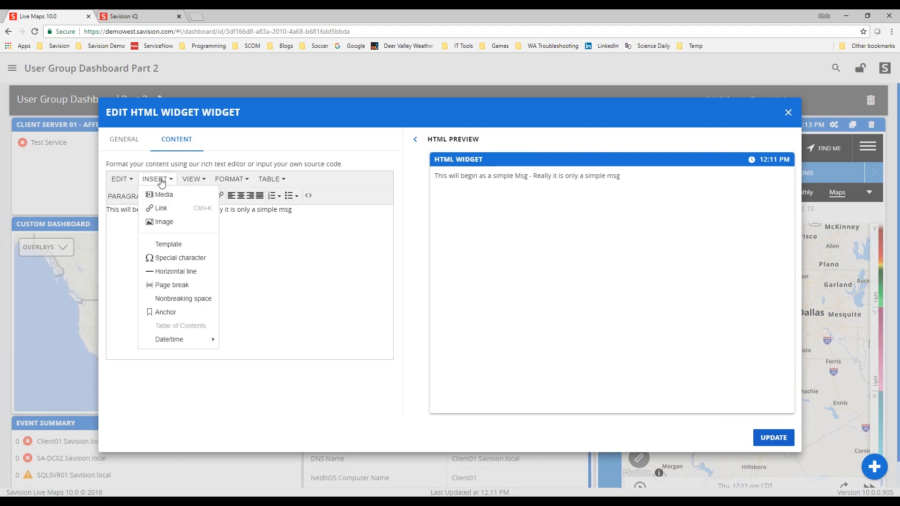
click(170, 222)
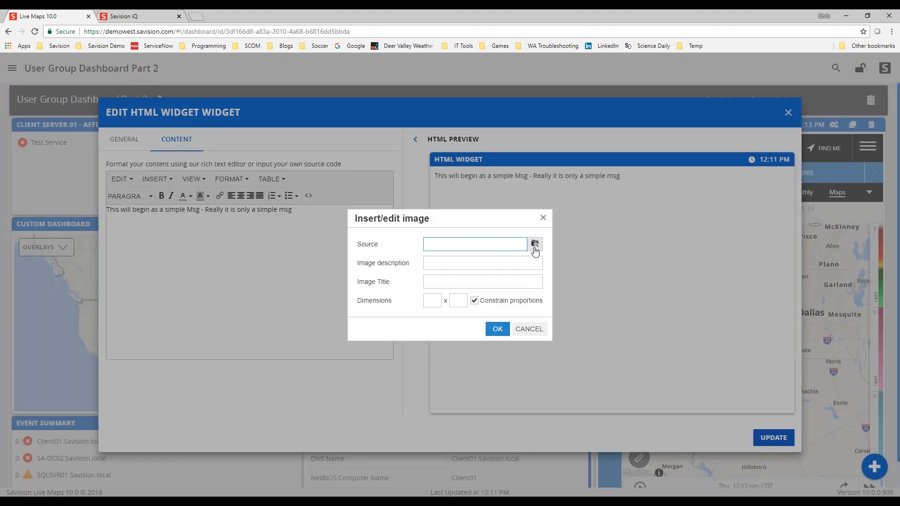
click(535, 243)
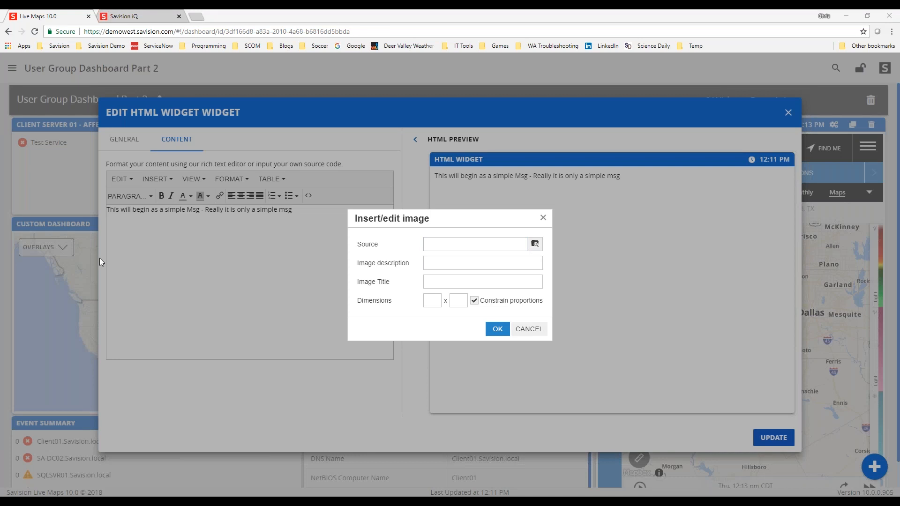
click(441, 244)
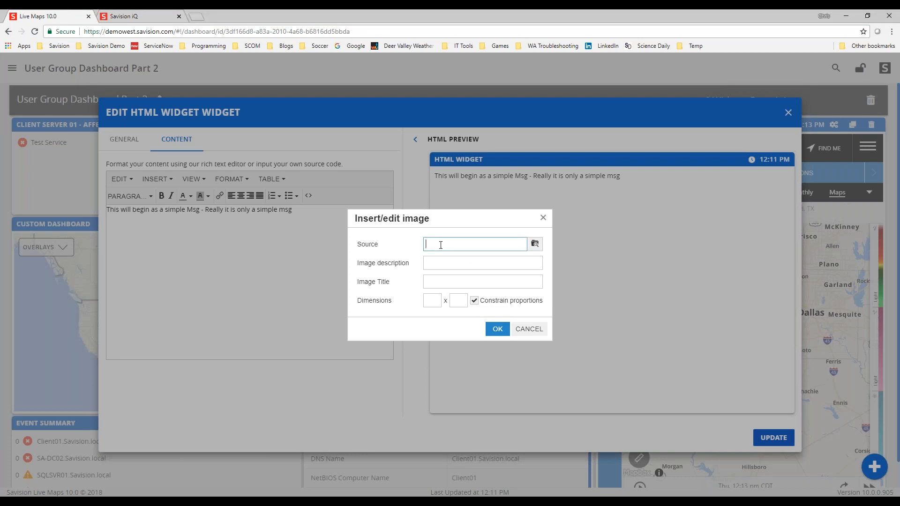
key(ctrl+v)
- Confirm the image insertion and update the HTML Widget
key(Left)
key(Left)
key(Left)
key(Left)
key(Left)
key(Left)
key(Left)
key(Left)
key(Left)
key(Left)
key(Left)
key(Left)
key(Left)
key(Left)
key(Left)
key(Left)
key(Left)
key(Left)
key(Left)
key(Left)
key(Left)
key(Left)
key(Left)
key(Left)
key(Left)
key(Left)
key(Left)
key(Left)
key(Left)
key(Left)
key(Left)
key(Left)
key(Left)
key(Left)
key(Left)
key(Left)
key(Left)
key(Left)
key(Left)
key(Left)
key(Left)
key(Left)
key(Left)
key(Left)
key(Left)
key(Left)
key(Left)
key(Left)
key(Left)
key(Left)
key(Left)
key(Left)
key(Left)
key(Left)
key(Left)
key(Left)
key(Left)
key(Left)
key(Left)
key(Left)
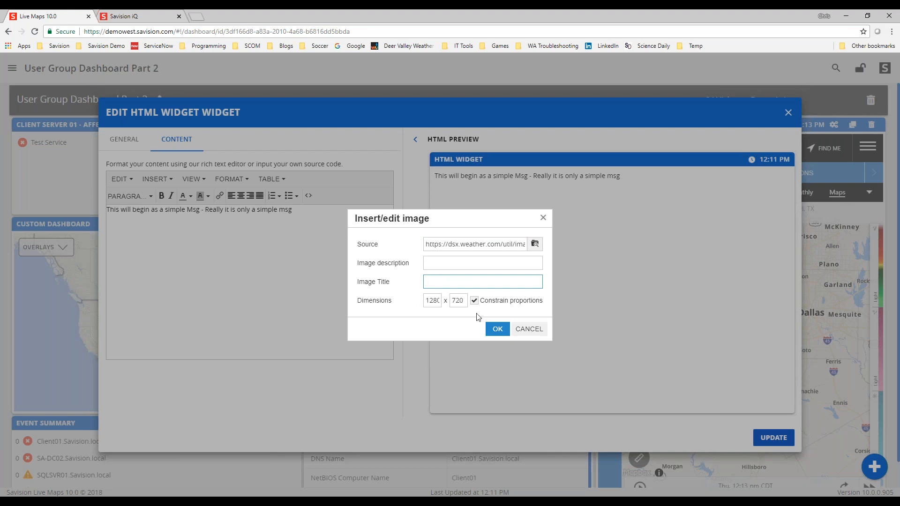
click(497, 329)
click(201, 411)
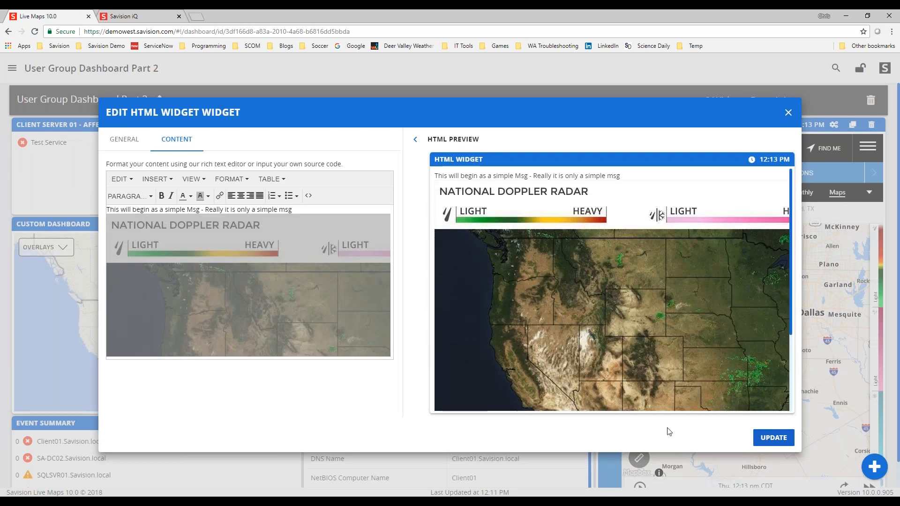
click(764, 440)
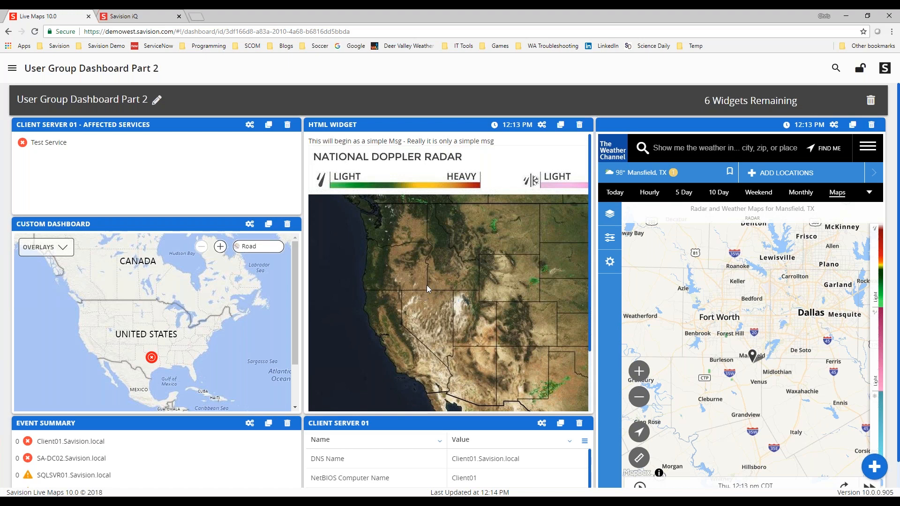
- Resize the inserted radar image in the HTML Widget to 600 px wide with constrained proportions, then update the widget
click(541, 126)
click(165, 147)
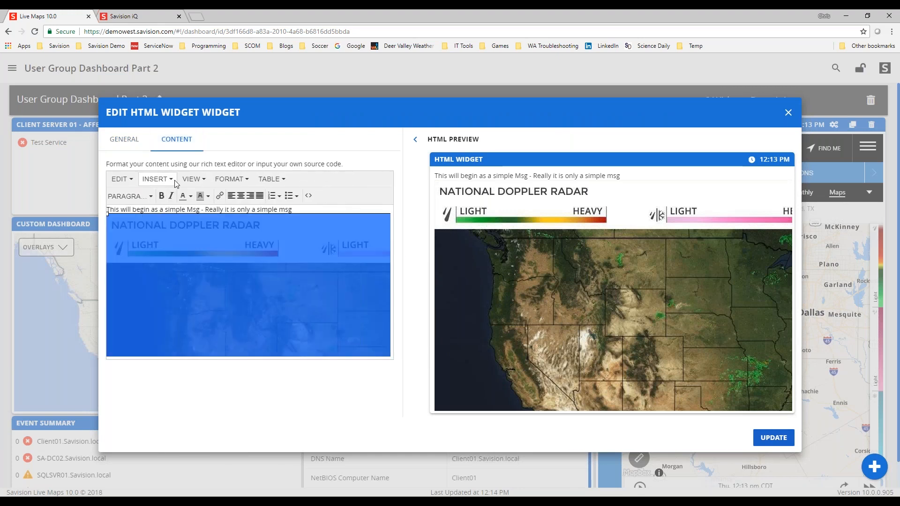
click(171, 179)
click(172, 220)
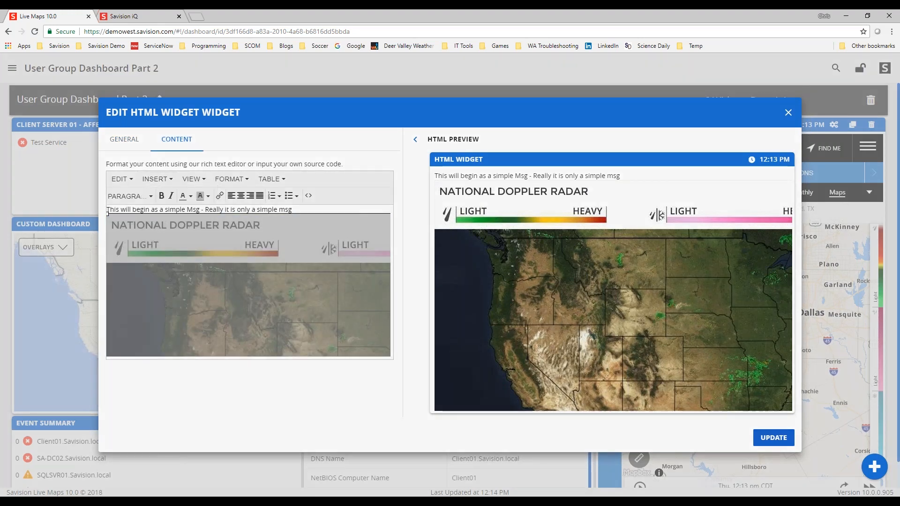
double_click(431, 300)
text(600)
click(452, 318)
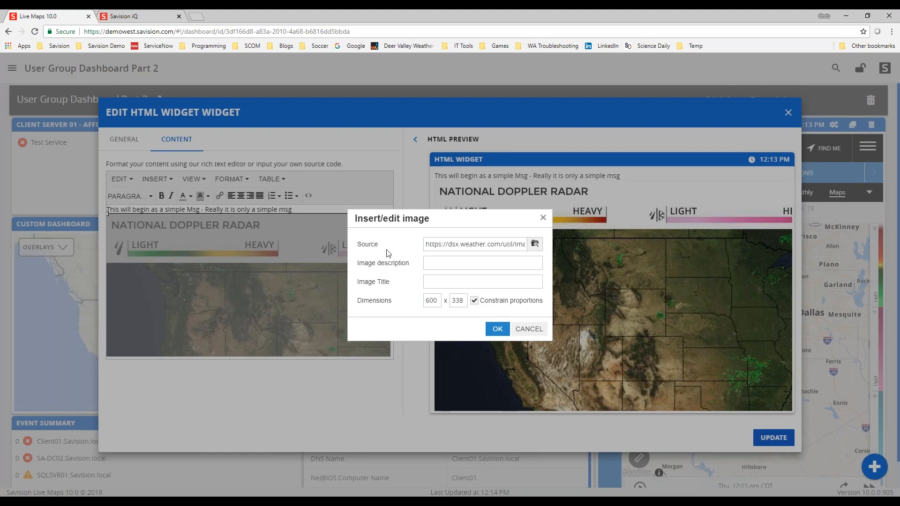
click(498, 327)
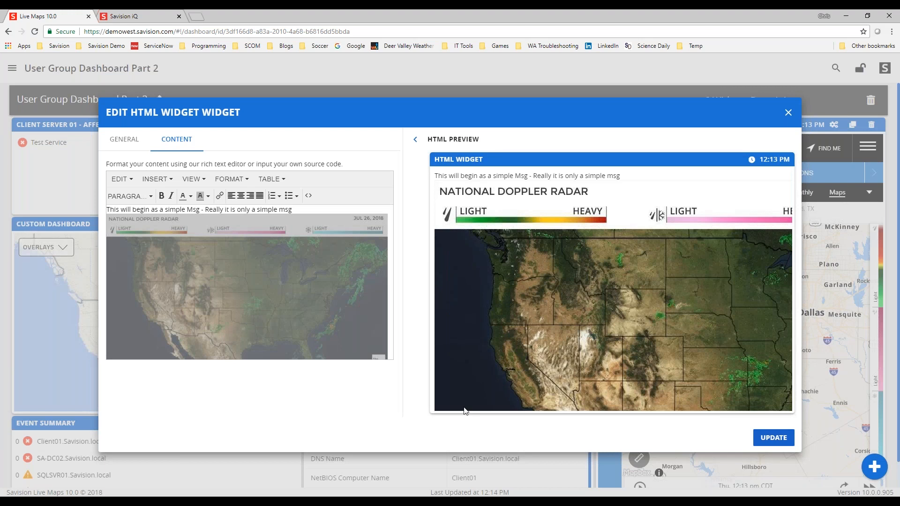
click(776, 439)
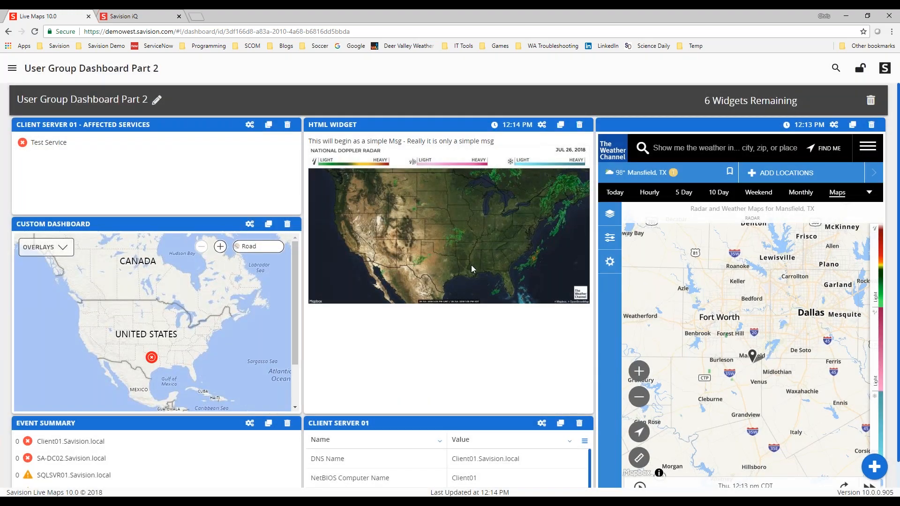
- Reopen the HTML Widget content and make the opening message text bold and blue
click(541, 124)
click(180, 141)
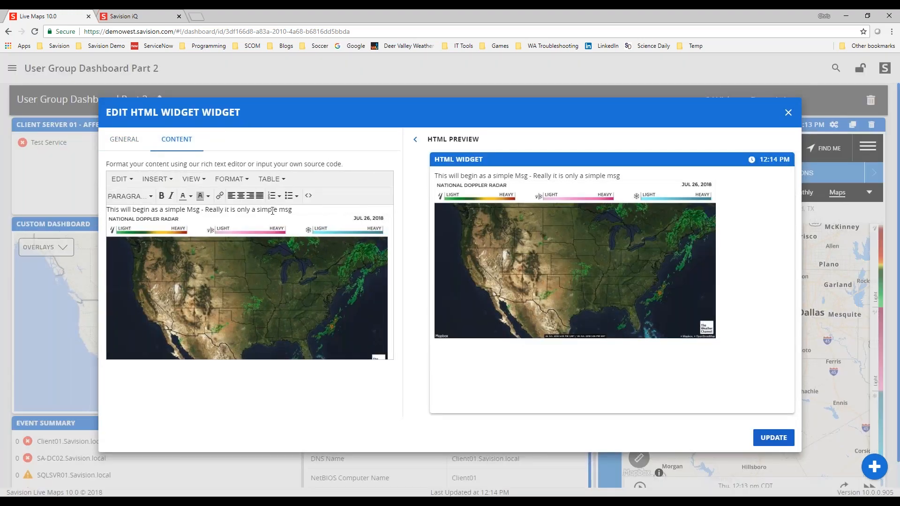
drag(297, 212, 106, 211)
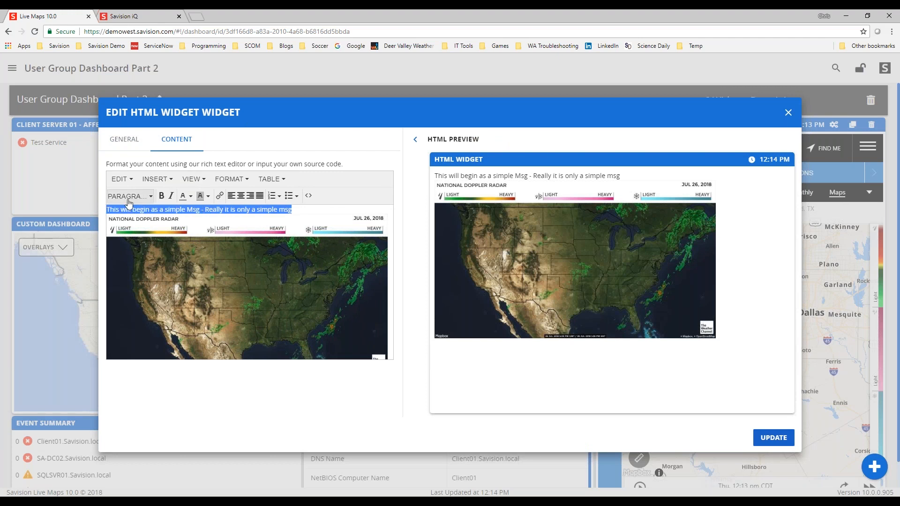
click(161, 195)
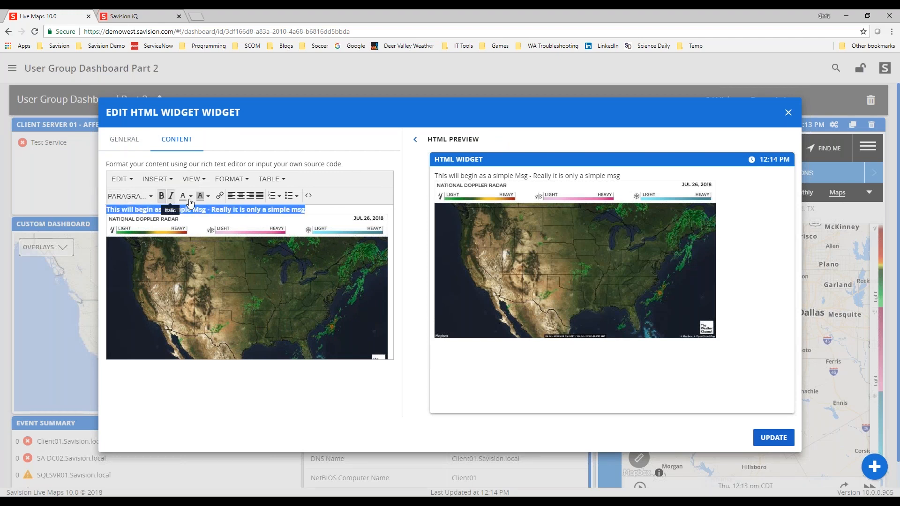
click(188, 199)
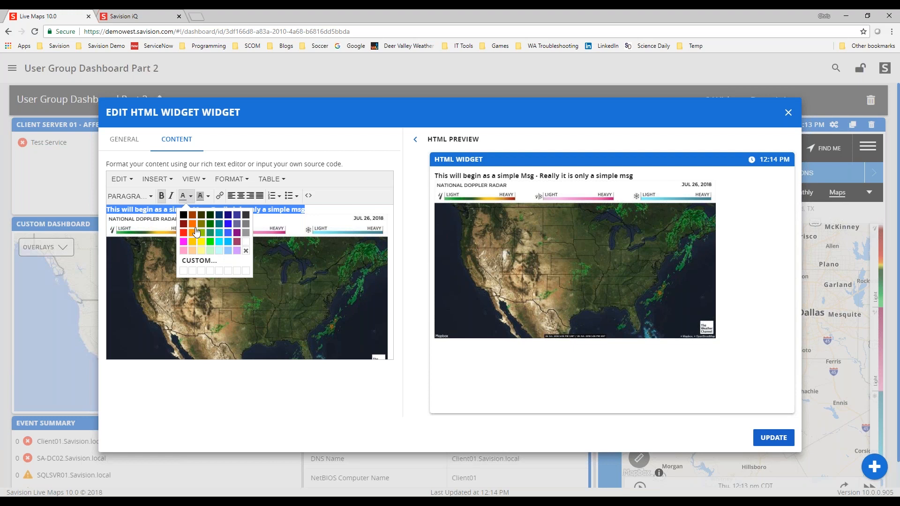
click(229, 223)
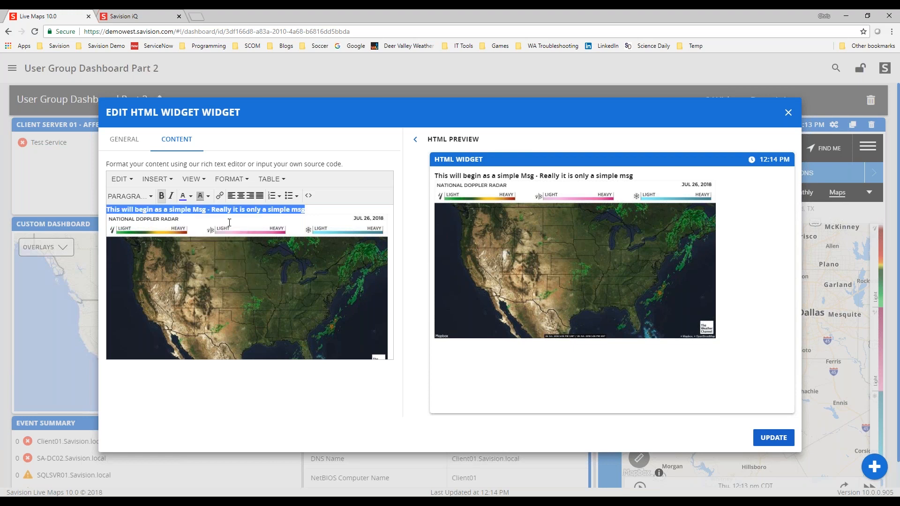
- Center-align the opening message text in the HTML Widget content
click(325, 213)
click(251, 210)
drag(301, 210, 106, 209)
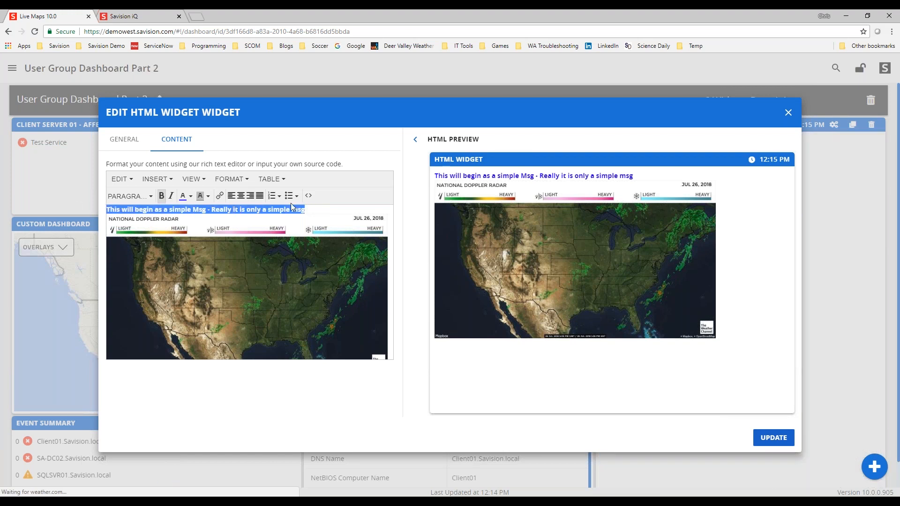
click(241, 196)
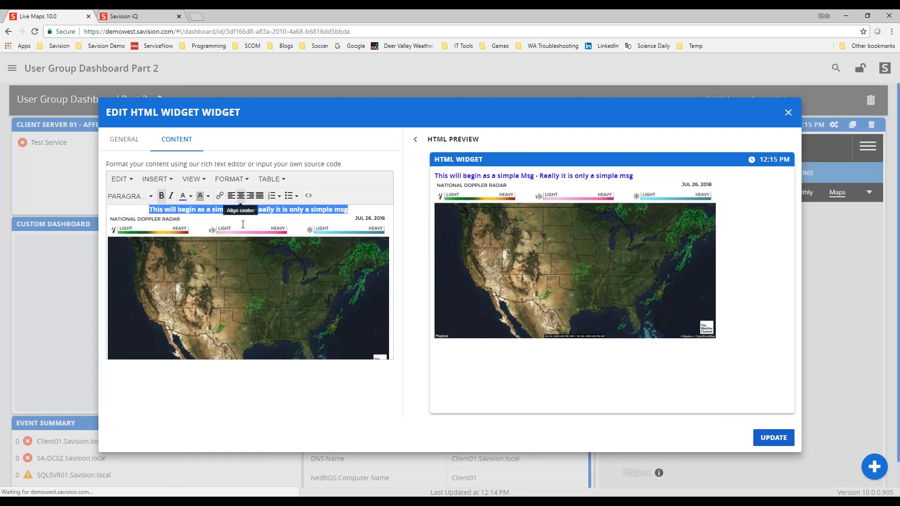
click(207, 403)
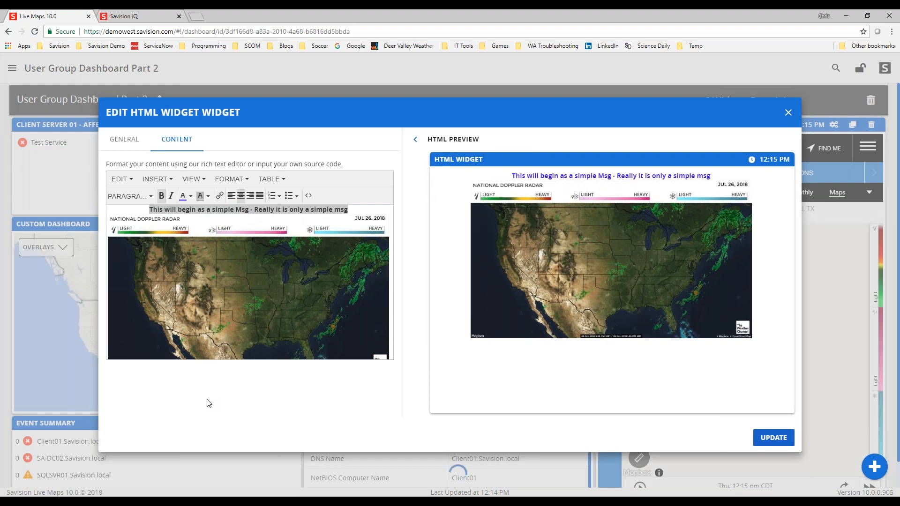
- In the source code, paste a light-blue div with a heading and paragraph after the body tag, then update the HTML Widget
click(307, 195)
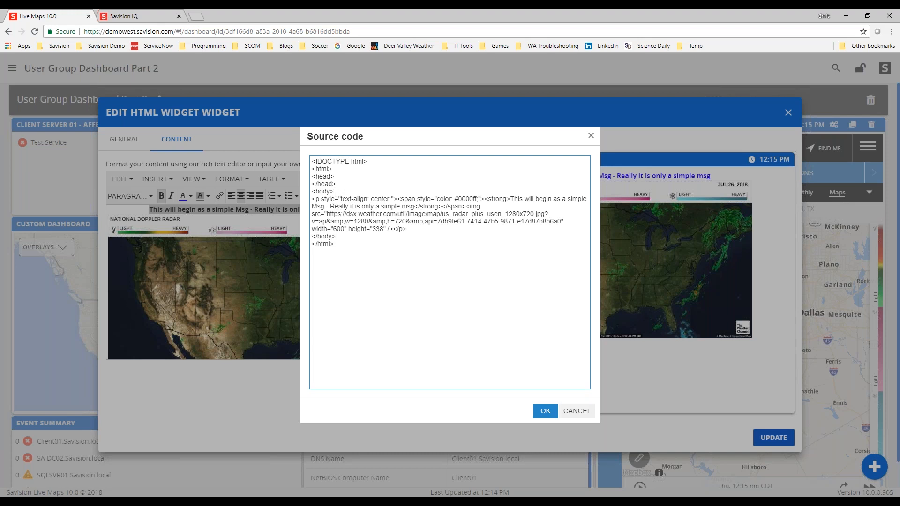
key(Return)
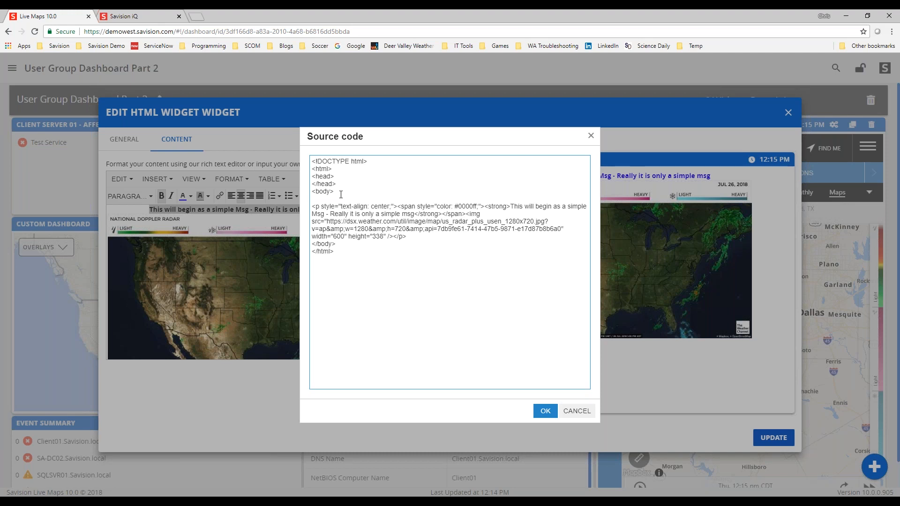
key(alt+Tab)
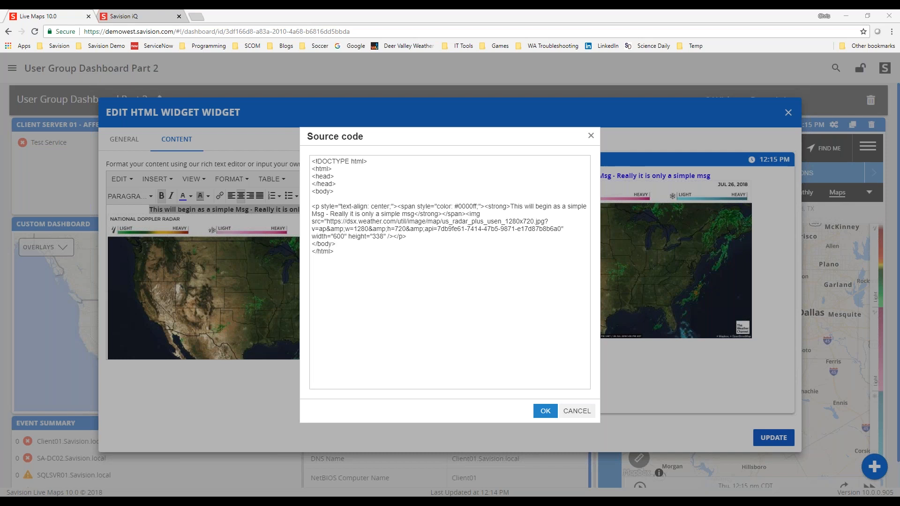
right_click(317, 198)
click(340, 255)
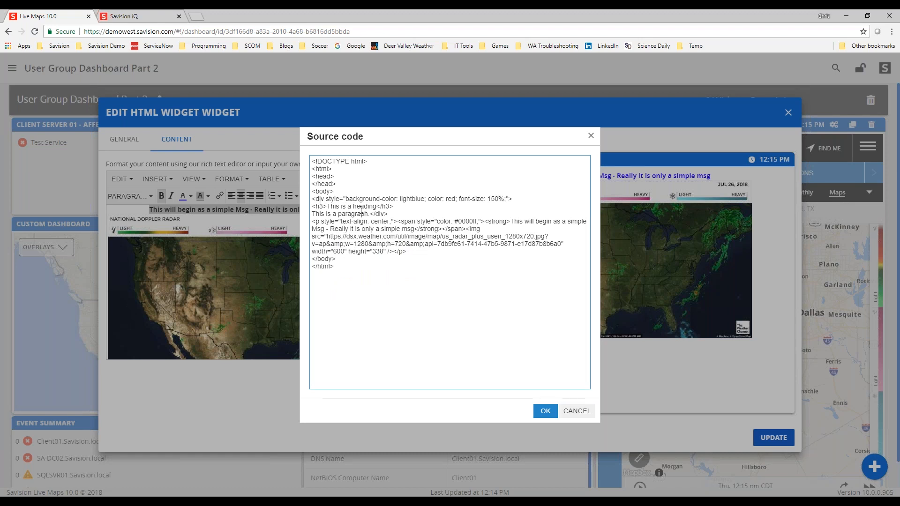
click(545, 411)
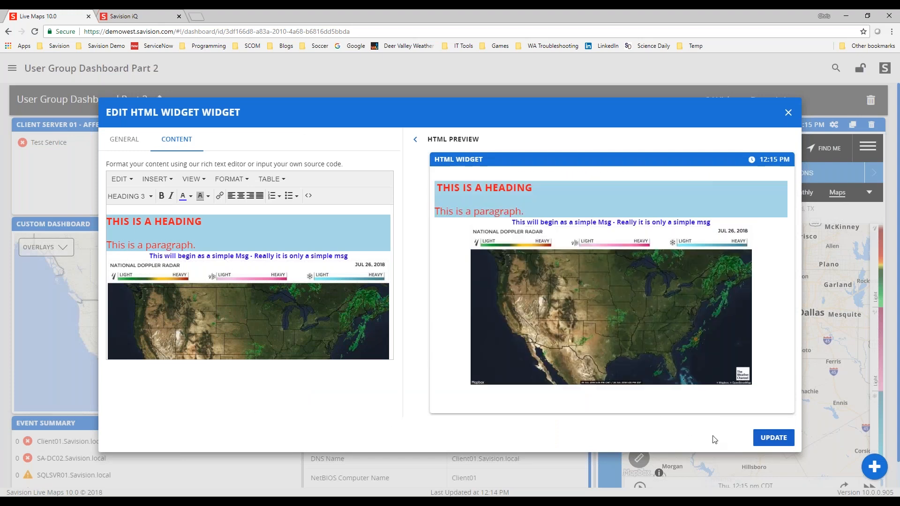
click(781, 439)
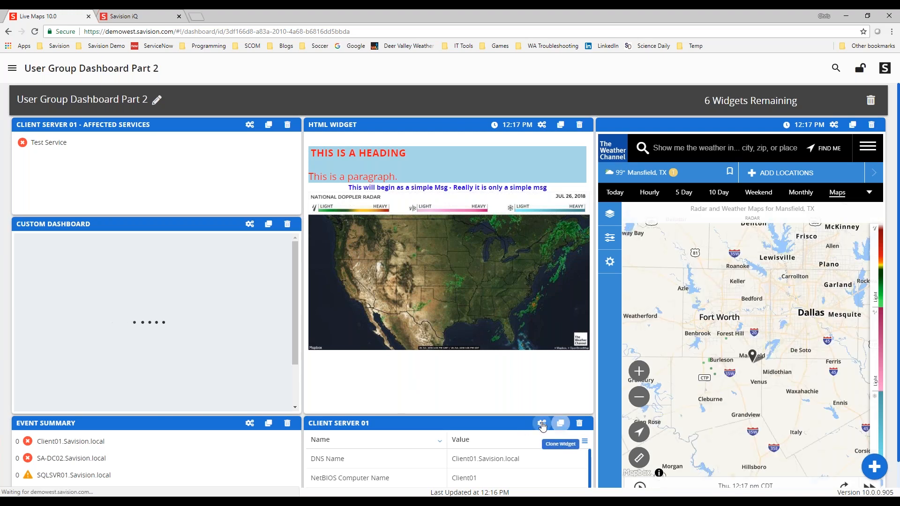
- Add IP Address to the Client Server 01 widget's property names and update the widget
click(534, 422)
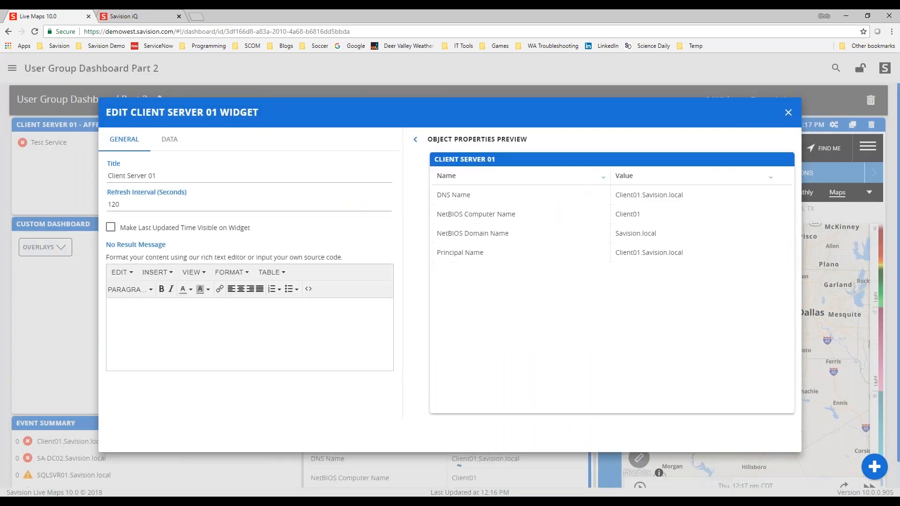
click(168, 140)
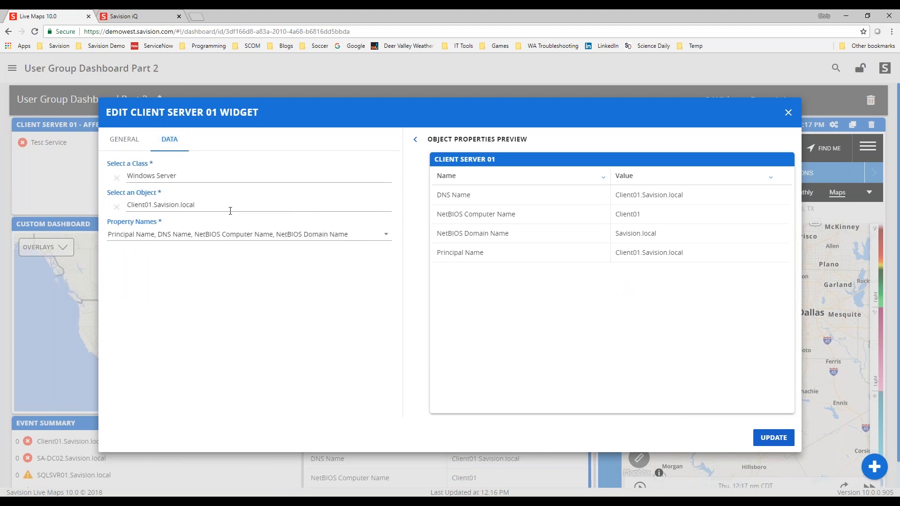
click(386, 234)
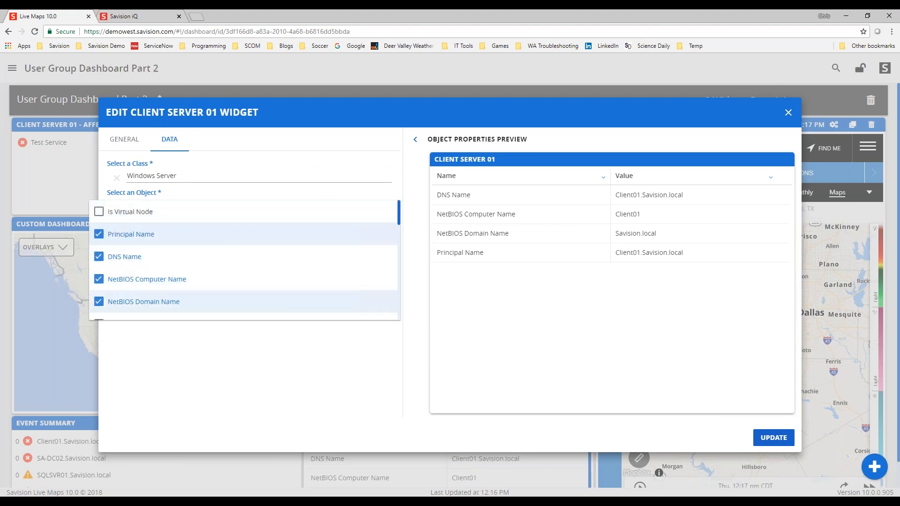
scroll(159, 263, down, 3)
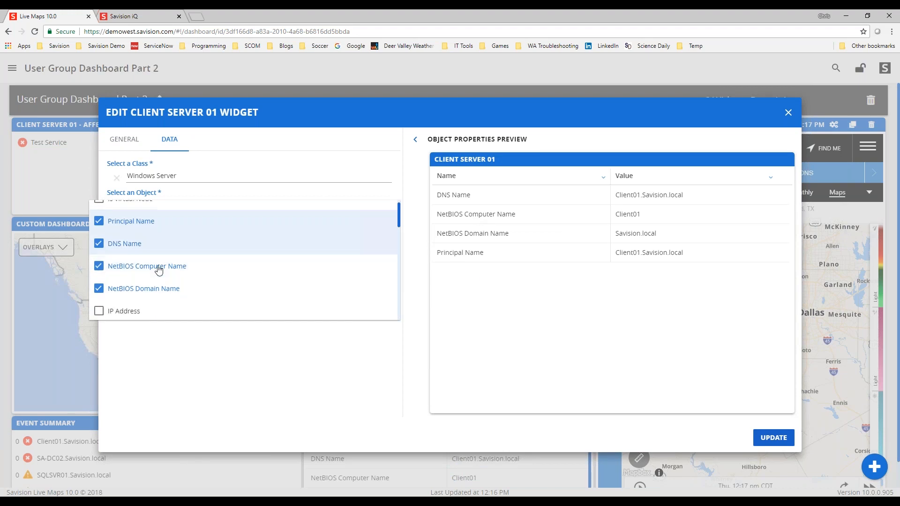
scroll(104, 242, up, 2)
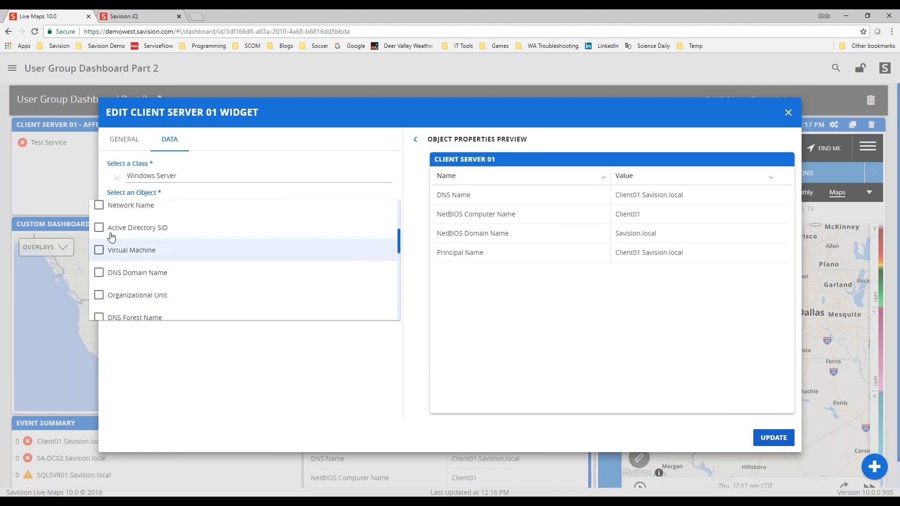
click(106, 249)
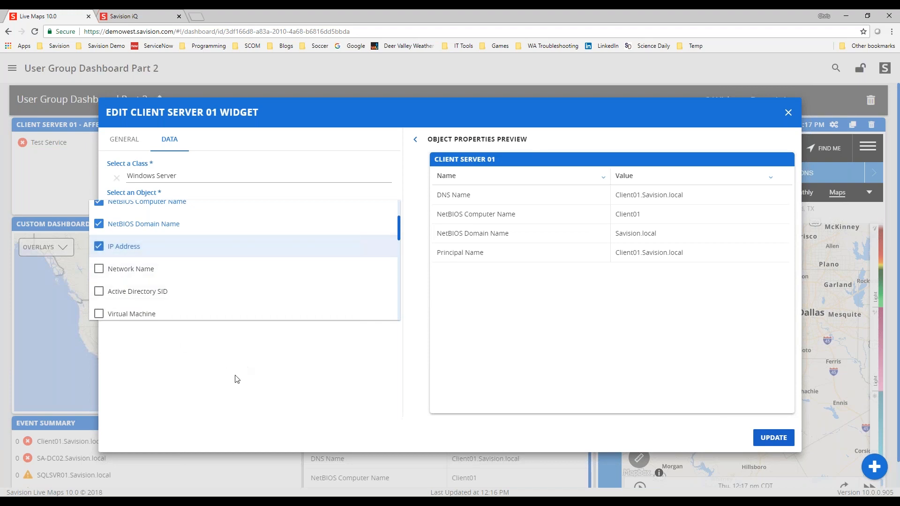
click(213, 370)
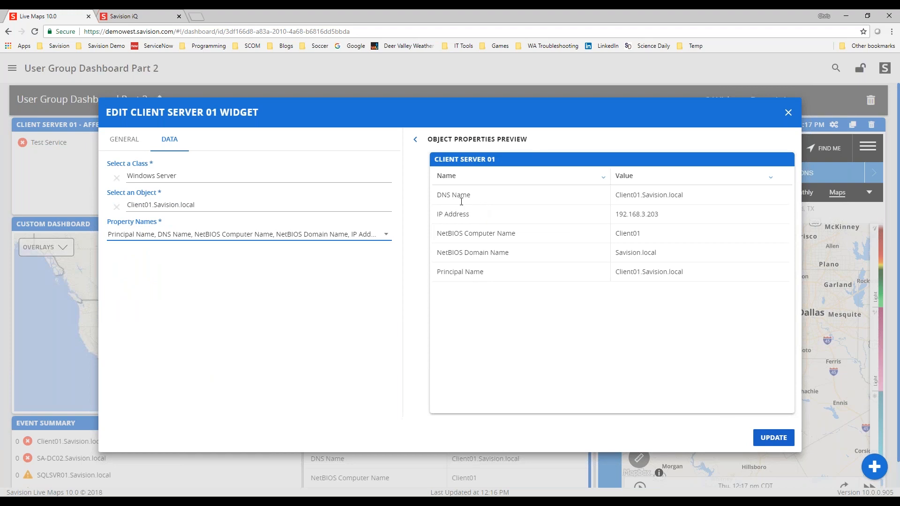
drag(619, 214, 699, 217)
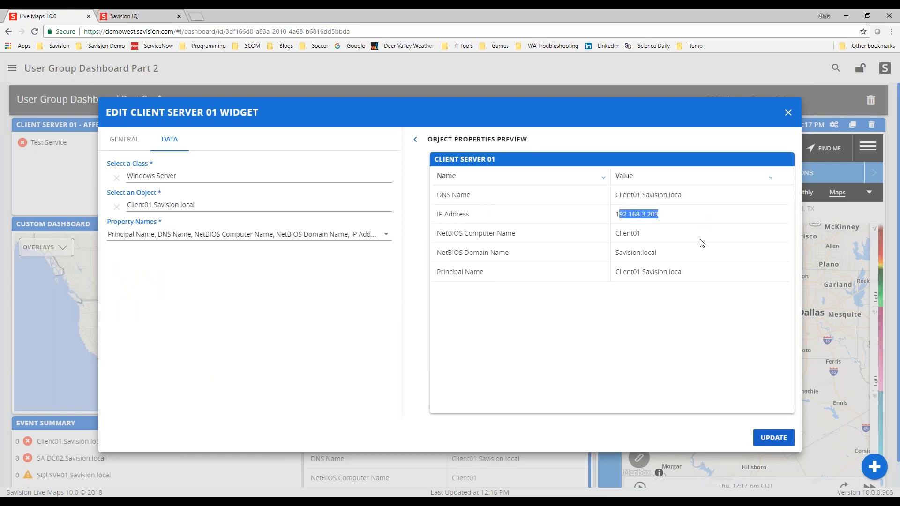
click(773, 437)
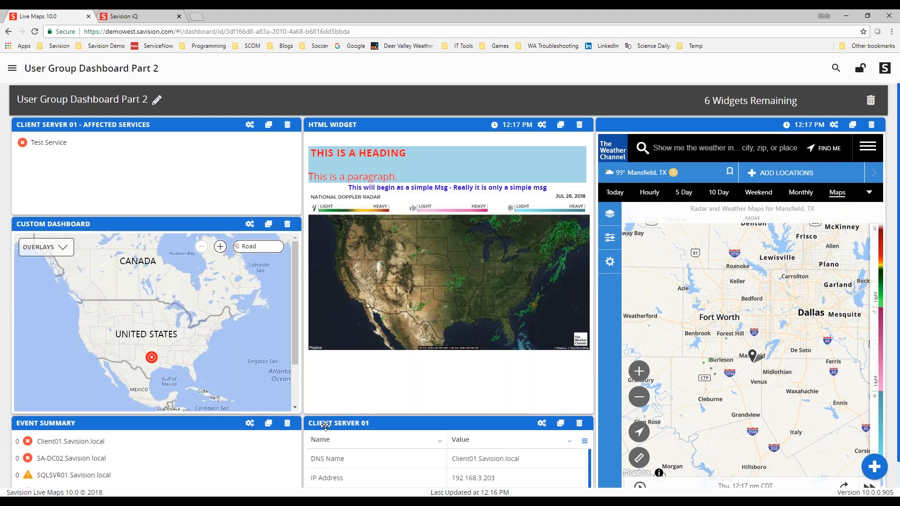
- Review the Weather Channel webpage widget's URL settings, close them, and leave dashboard edit mode
click(834, 127)
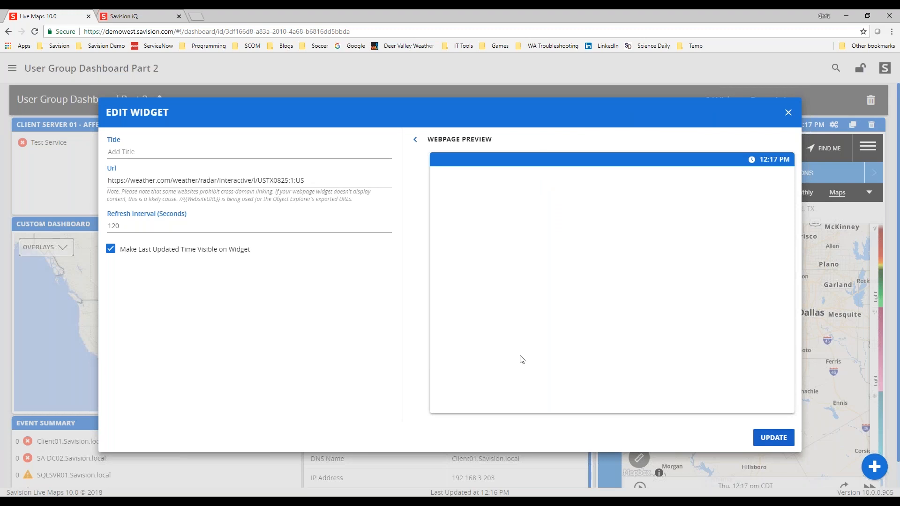
click(774, 438)
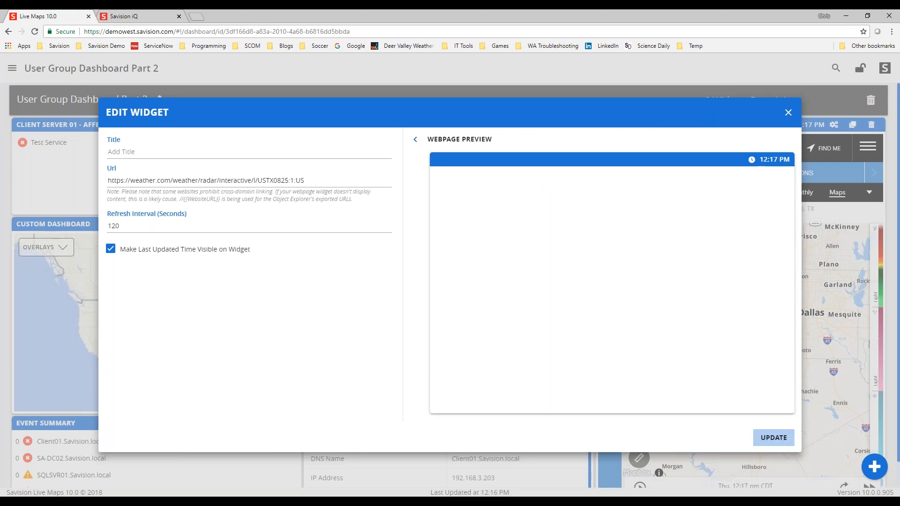
click(788, 113)
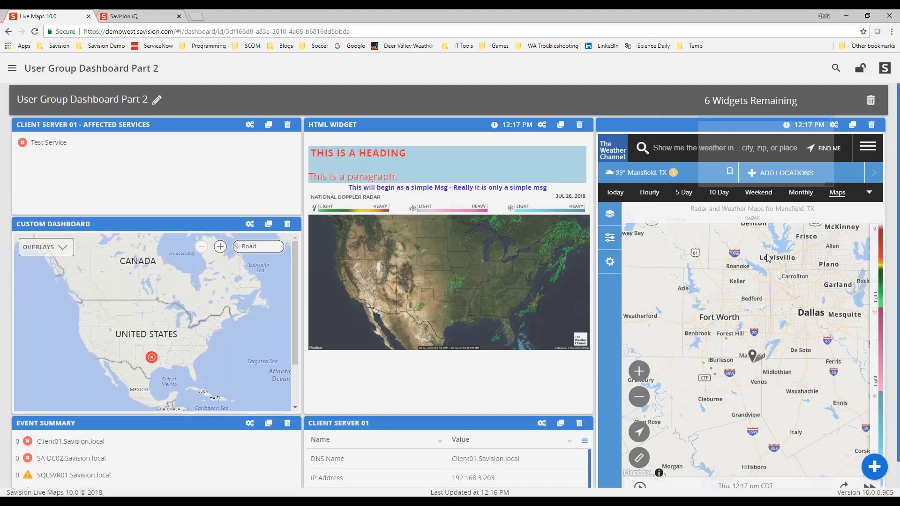
click(859, 70)
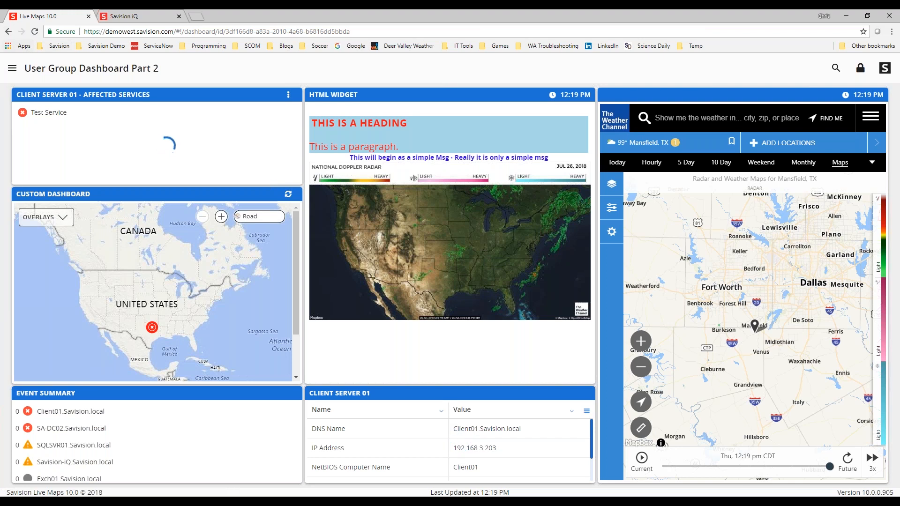
- Open the SQL Examples summary dashboard and turn on its edit mode
click(13, 70)
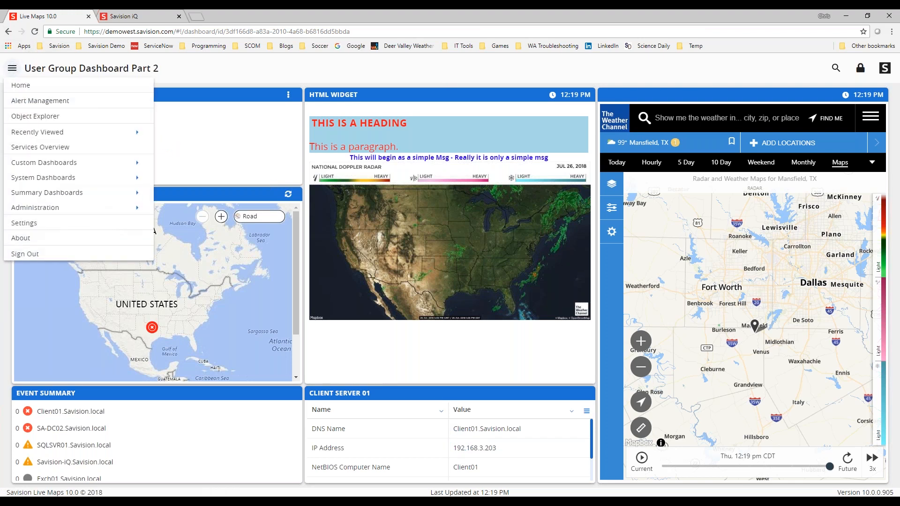
mouse_move(32, 193)
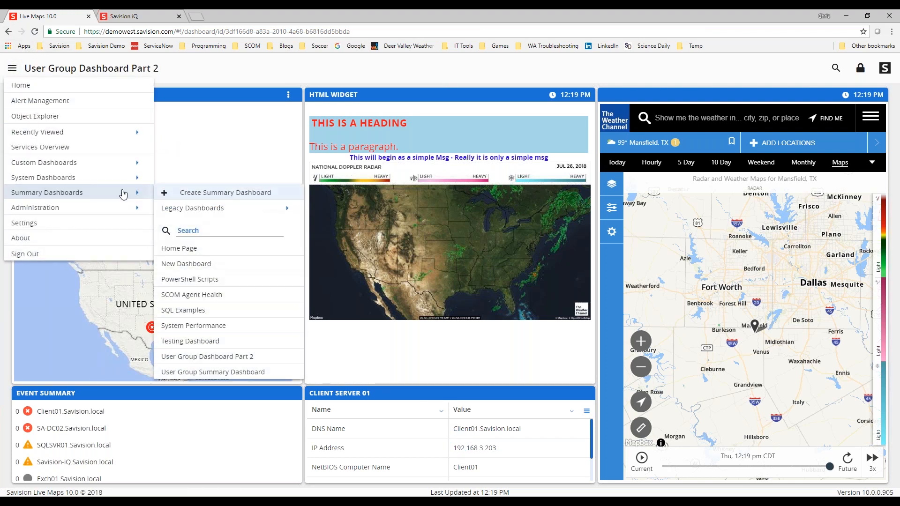
click(199, 311)
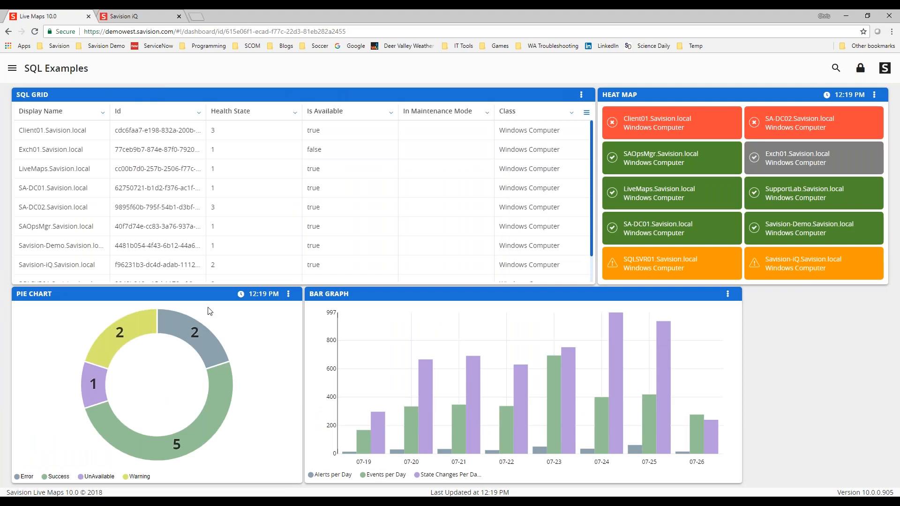
click(862, 70)
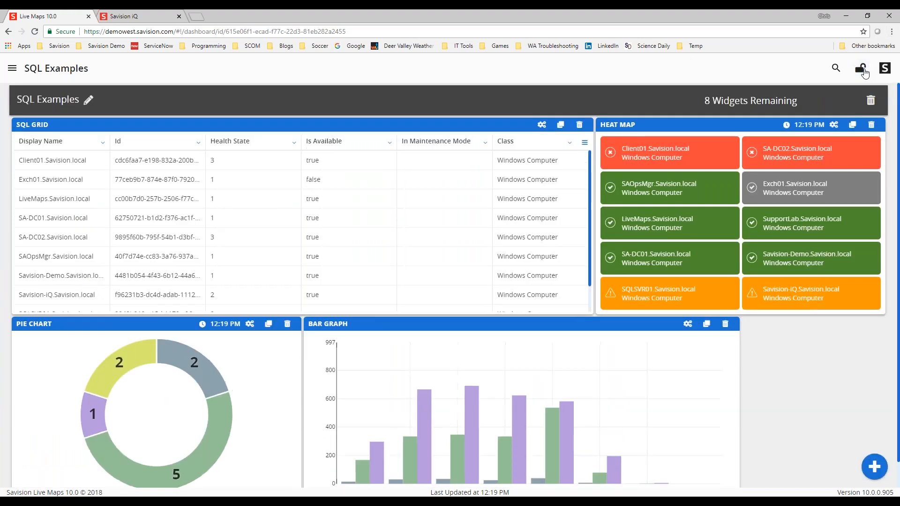
- Open the SQL Grid widget's configuration and review its Views and Data settings
click(542, 127)
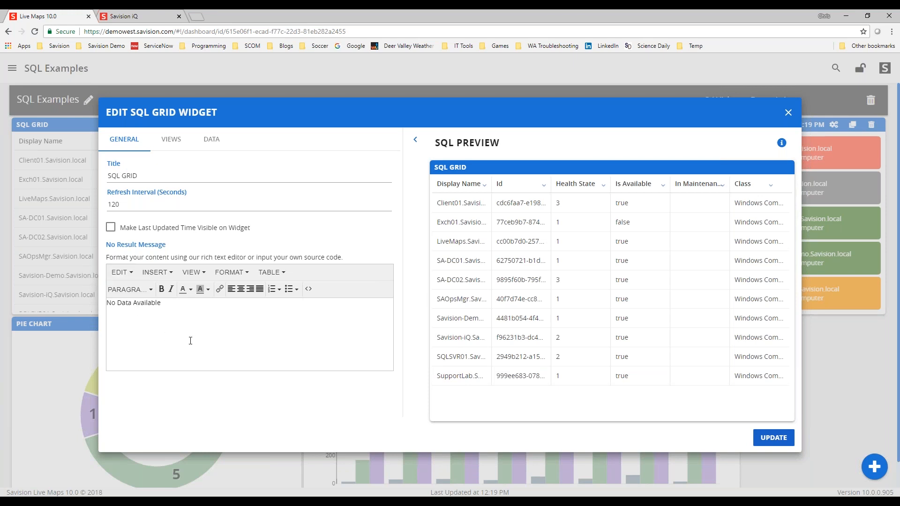
click(172, 140)
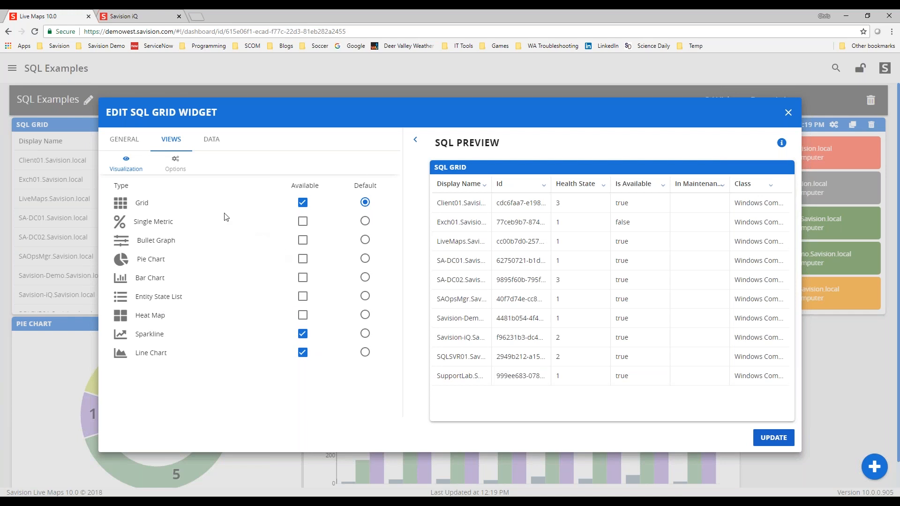
click(212, 140)
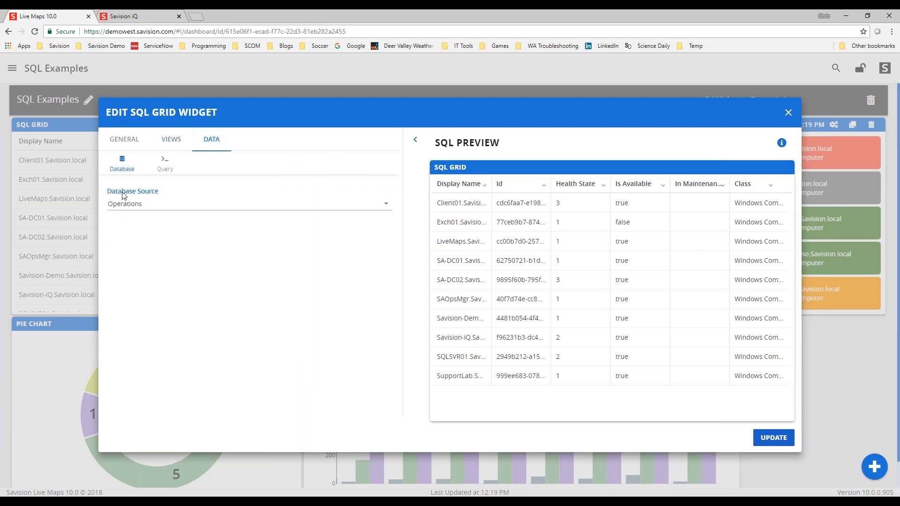
- Set the SQL Grid widget's database source to SQLServer and open its query
click(121, 210)
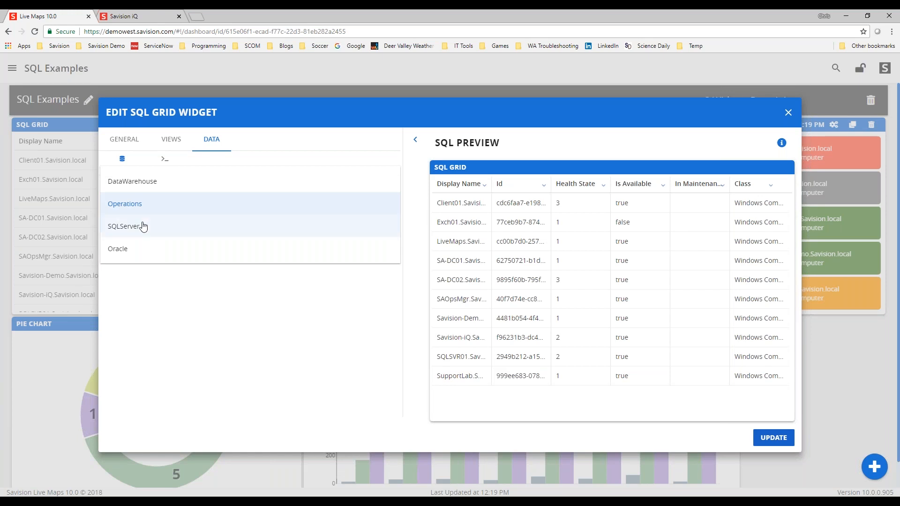
click(128, 229)
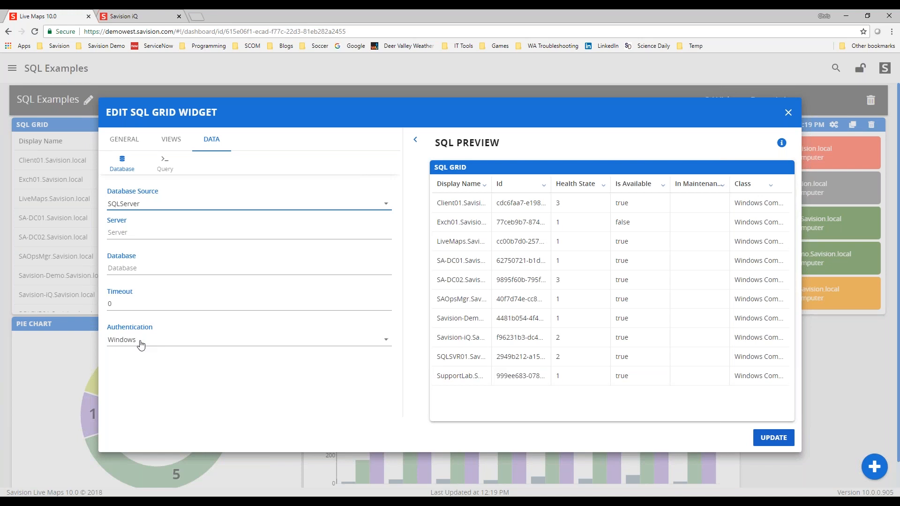
click(170, 165)
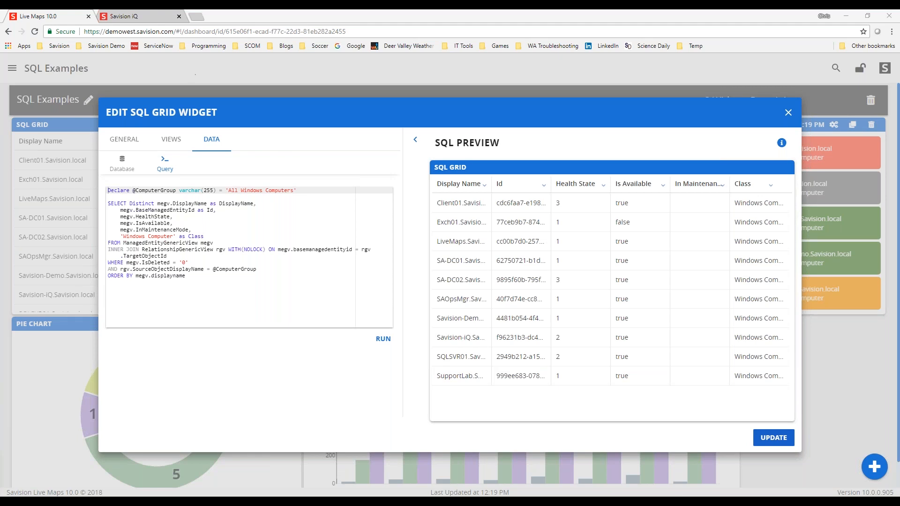
- Open the query help, read each visualization's field requirements, and close the widget dialog without updating
click(780, 143)
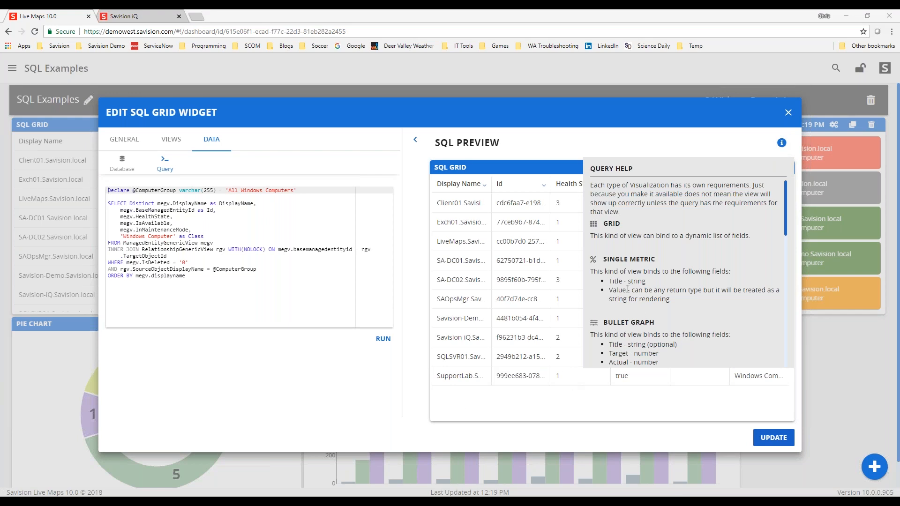
scroll(617, 276, down, 3)
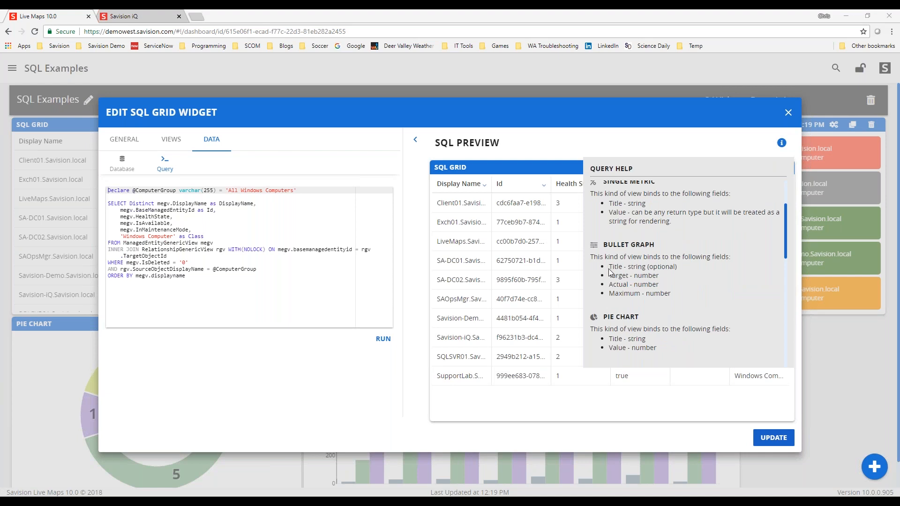
drag(612, 267, 644, 267)
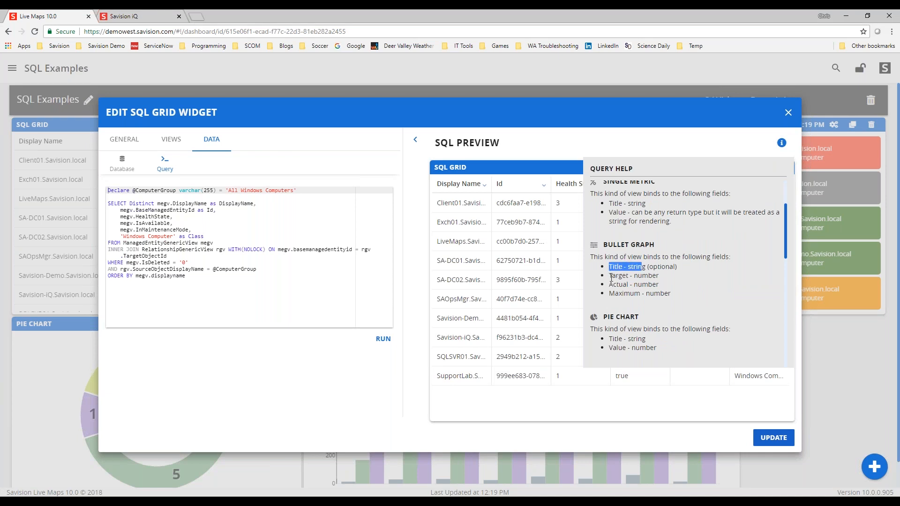
scroll(624, 288, down, 6)
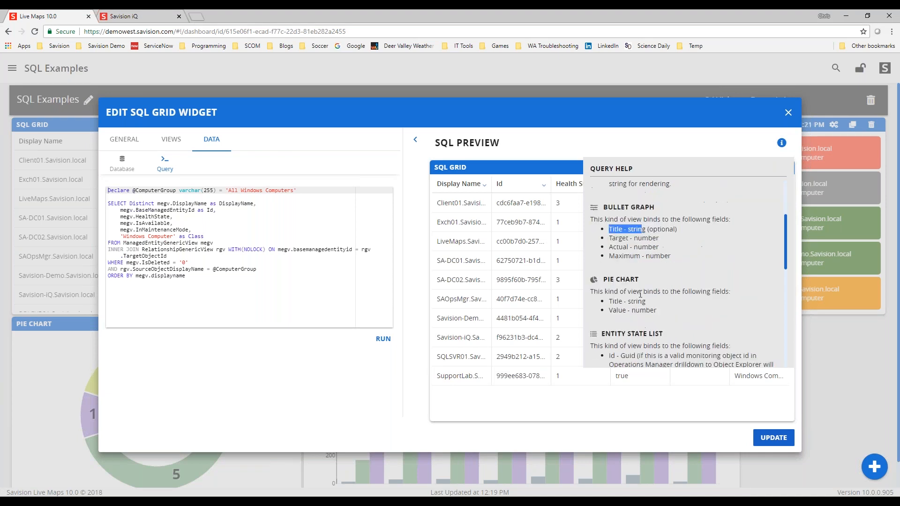
scroll(609, 253, up, 3)
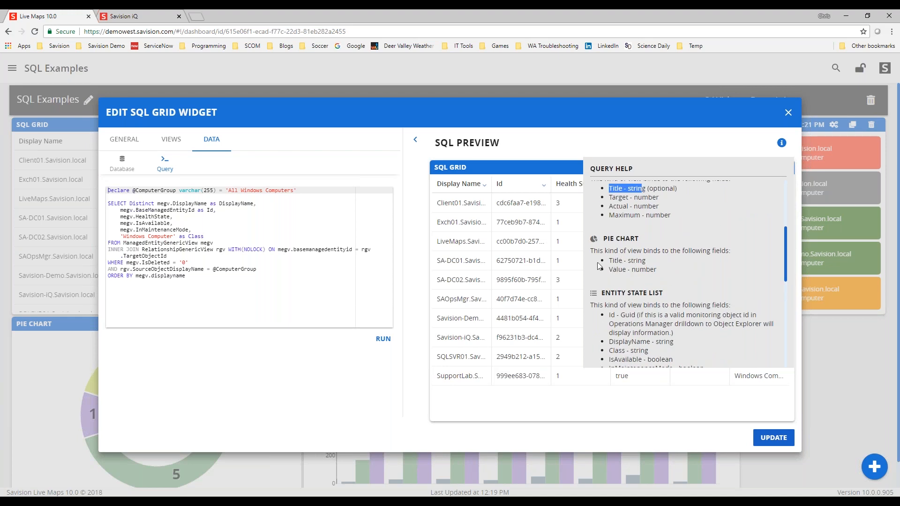
scroll(637, 249, down, 3)
scroll(654, 253, down, 3)
scroll(644, 331, down, 3)
scroll(650, 273, down, 2)
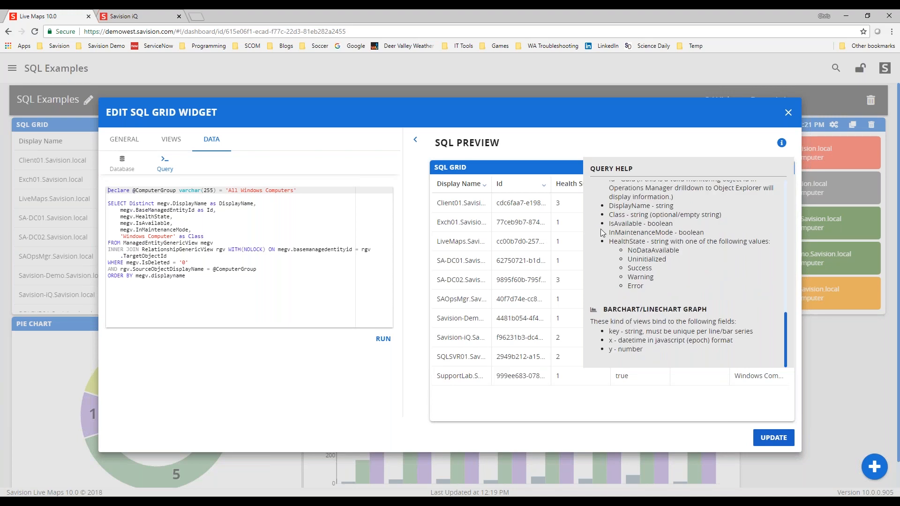
click(788, 115)
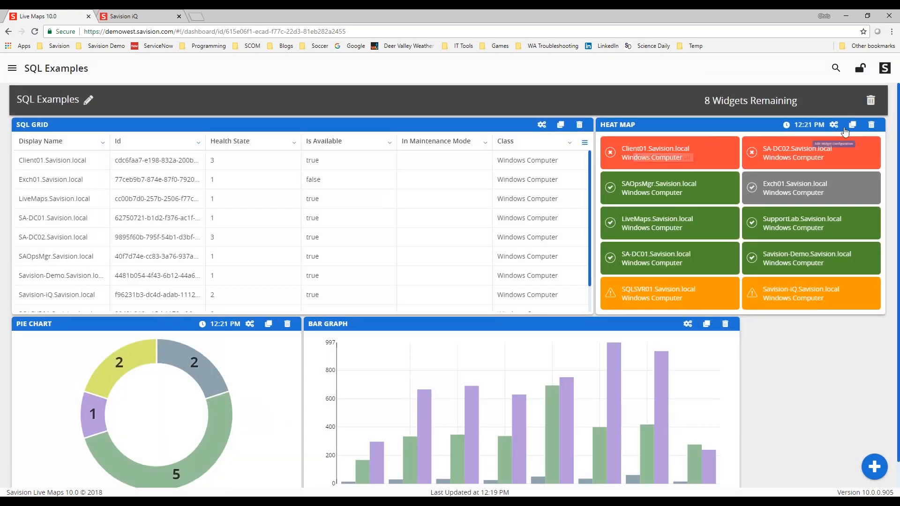
- Open the Heat Map widget's query and its query help
click(834, 126)
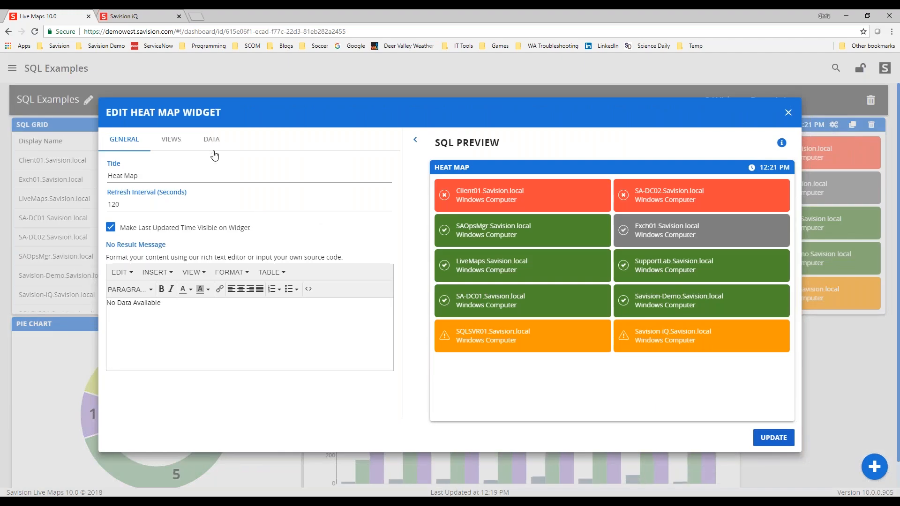
click(211, 140)
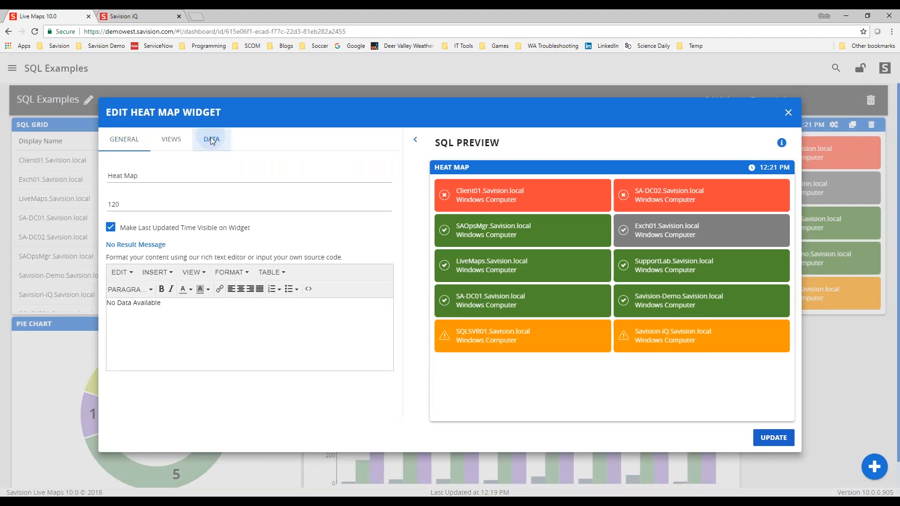
click(167, 166)
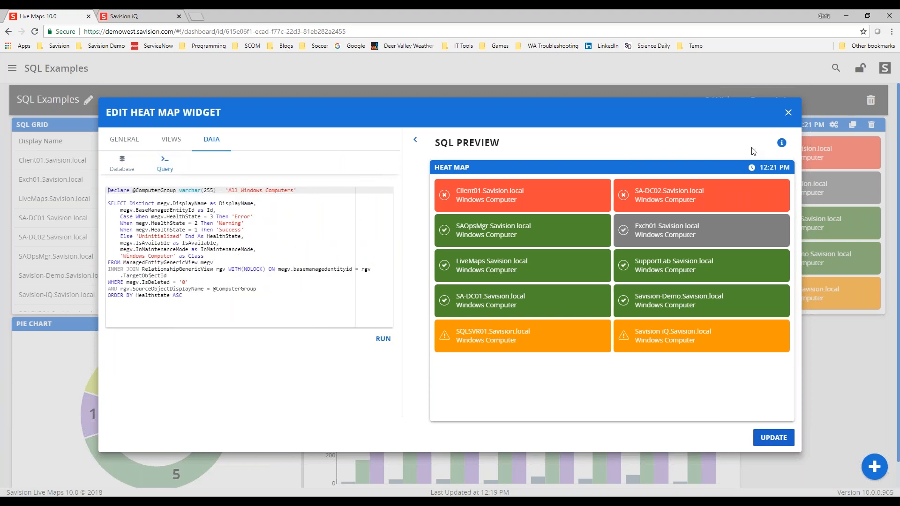
click(781, 143)
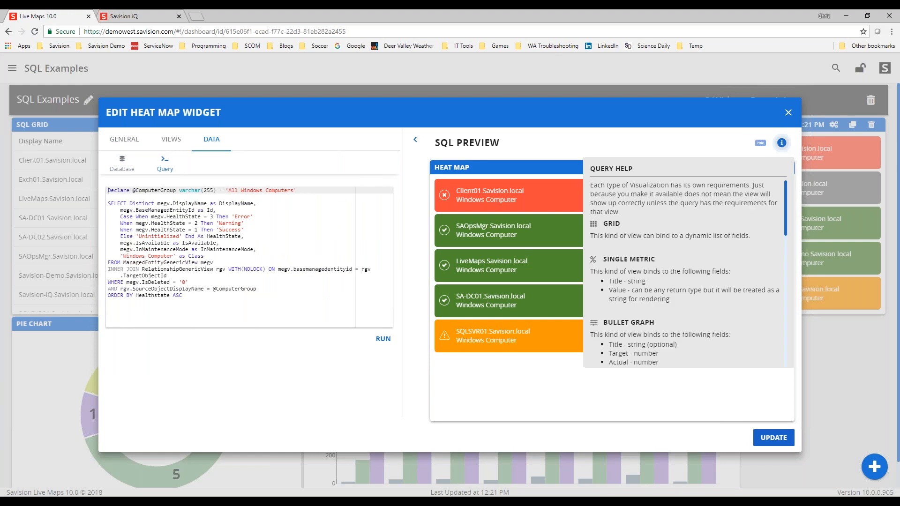
- Compare the Entity State List field requirements with the Heat Map query's columns, then close the dialog
scroll(631, 279, down, 7)
scroll(631, 277, up, 3)
mouse_move(609, 237)
mouse_down()
mouse_move(630, 238)
mouse_move(615, 263)
mouse_move(627, 238)
mouse_up()
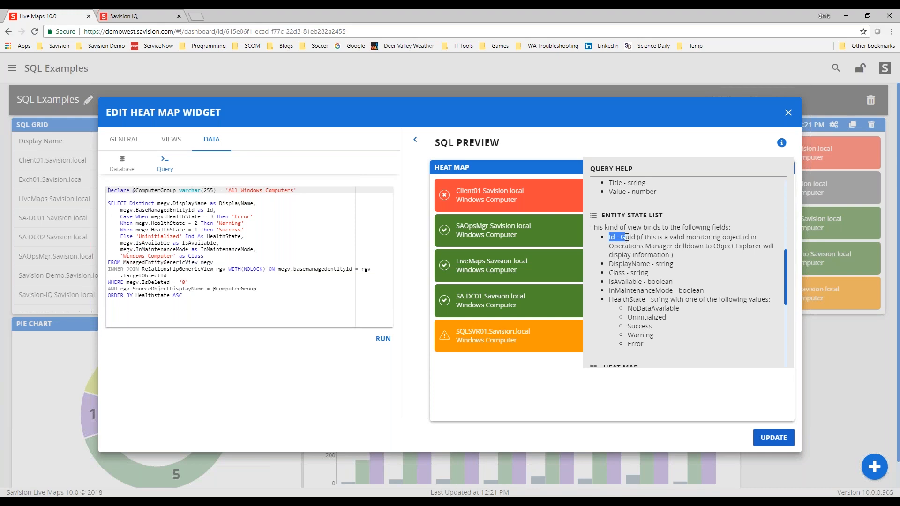
click(638, 238)
drag(673, 255, 656, 257)
drag(120, 209, 195, 212)
double_click(210, 210)
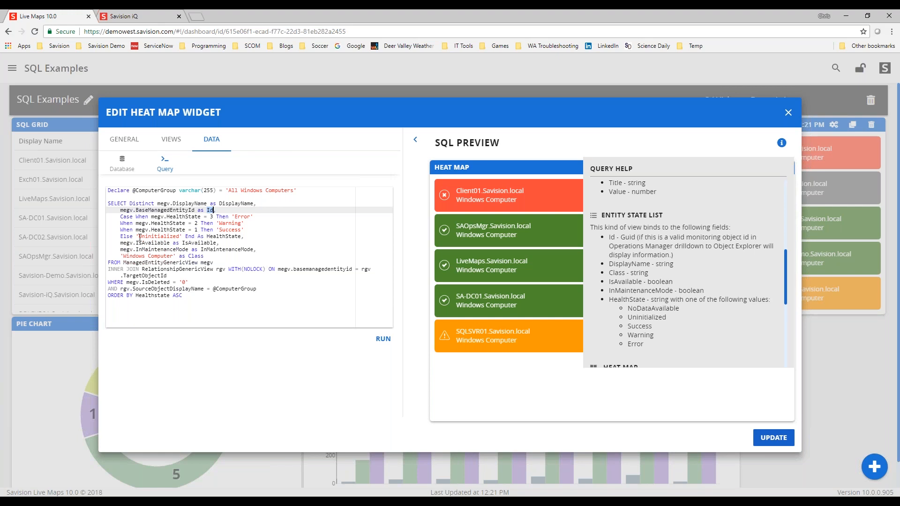
drag(121, 256, 205, 256)
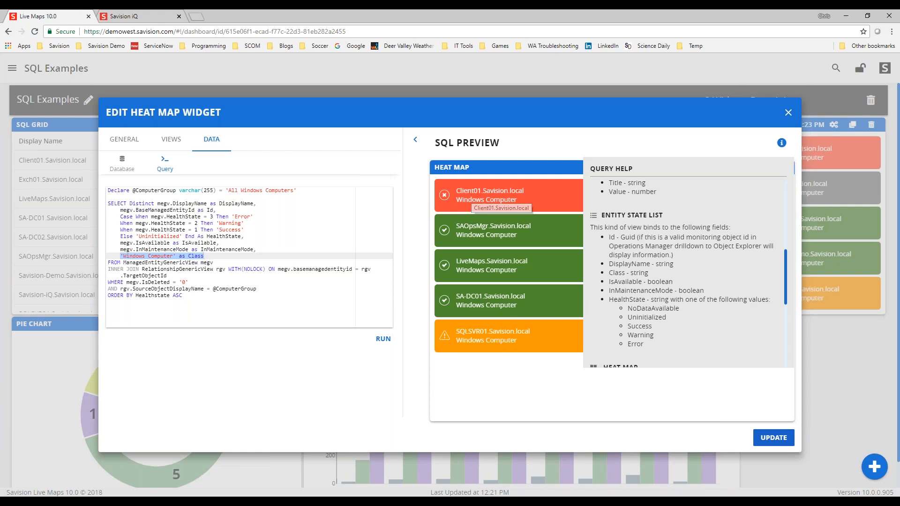
click(788, 113)
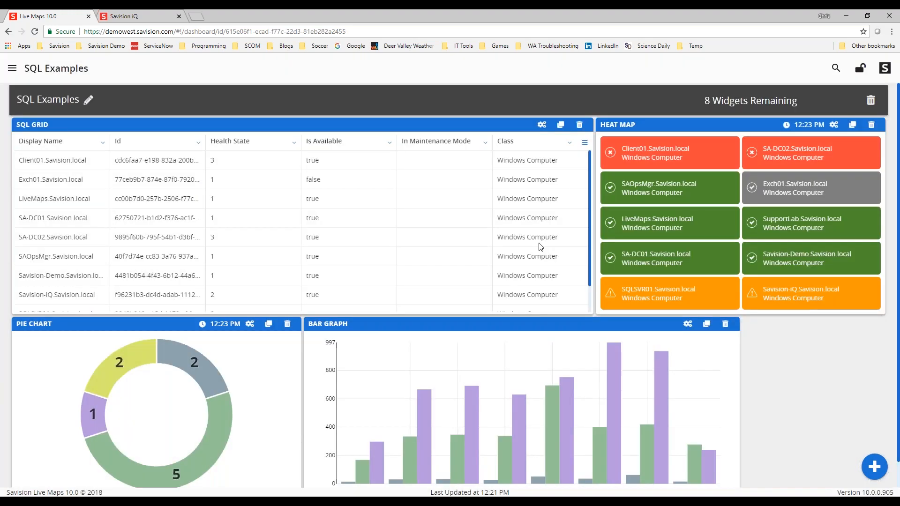
- Open the Pie Chart widget's query, examine its Value and Title columns, then close the dialog
mouse_move(164, 358)
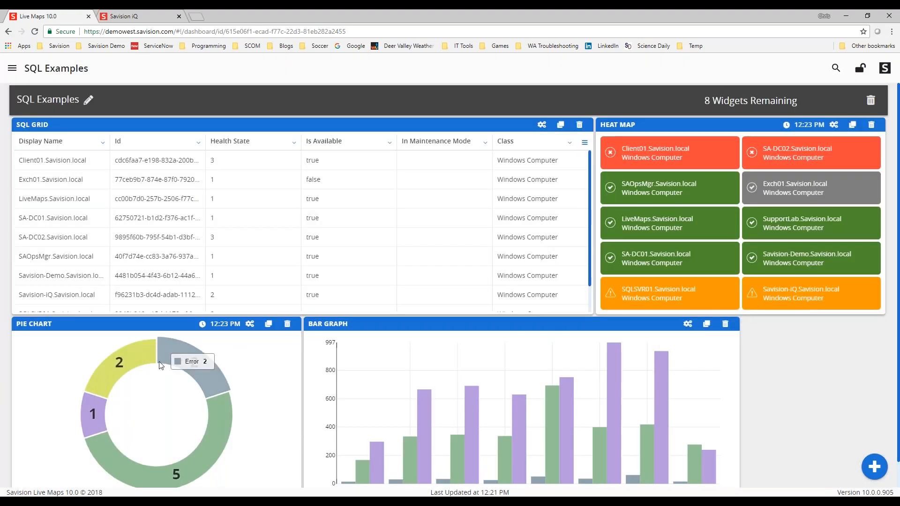
click(251, 324)
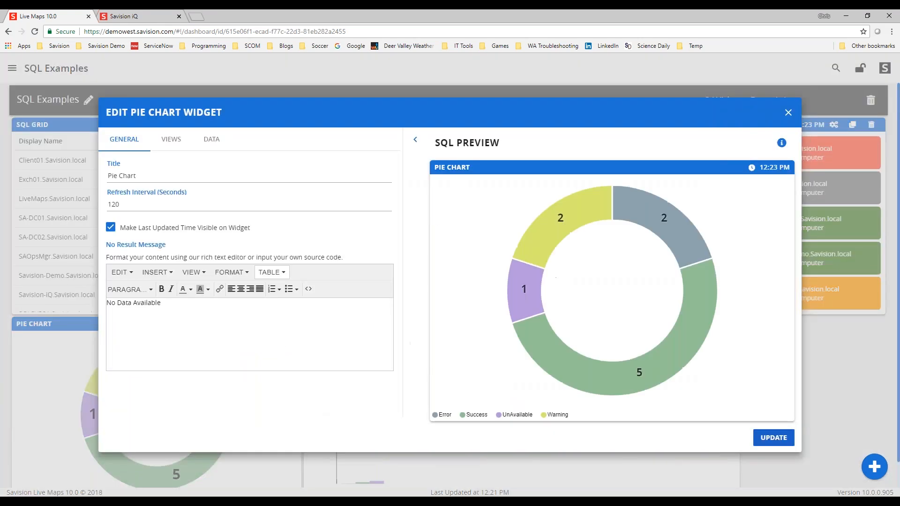
click(211, 142)
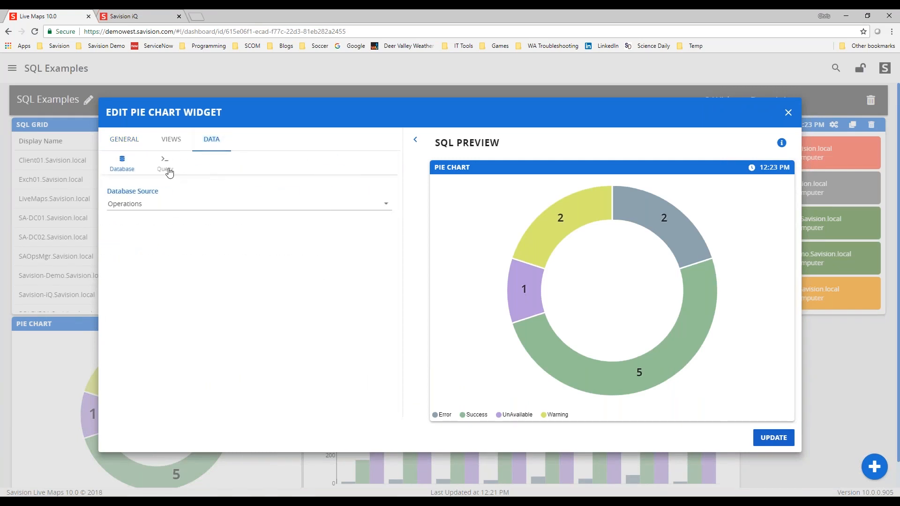
click(165, 164)
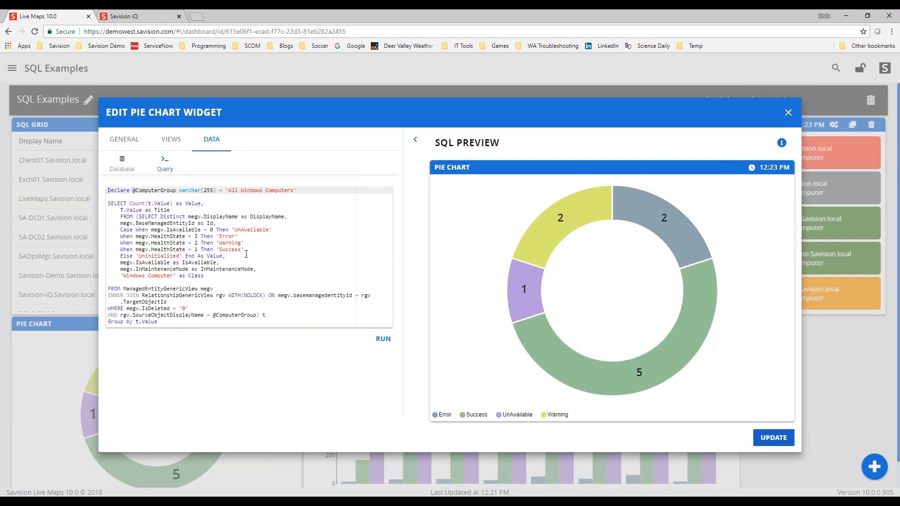
drag(122, 212, 173, 210)
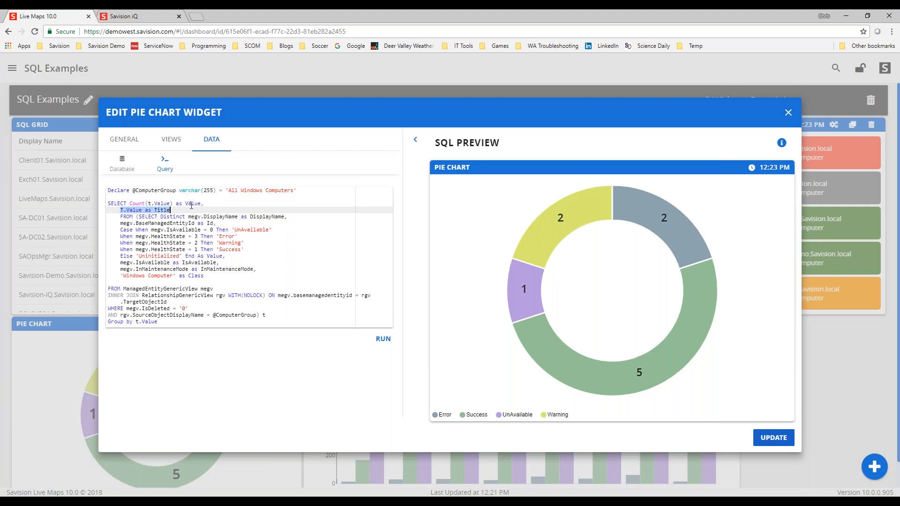
drag(185, 203, 200, 203)
drag(120, 210, 176, 210)
mouse_move(526, 292)
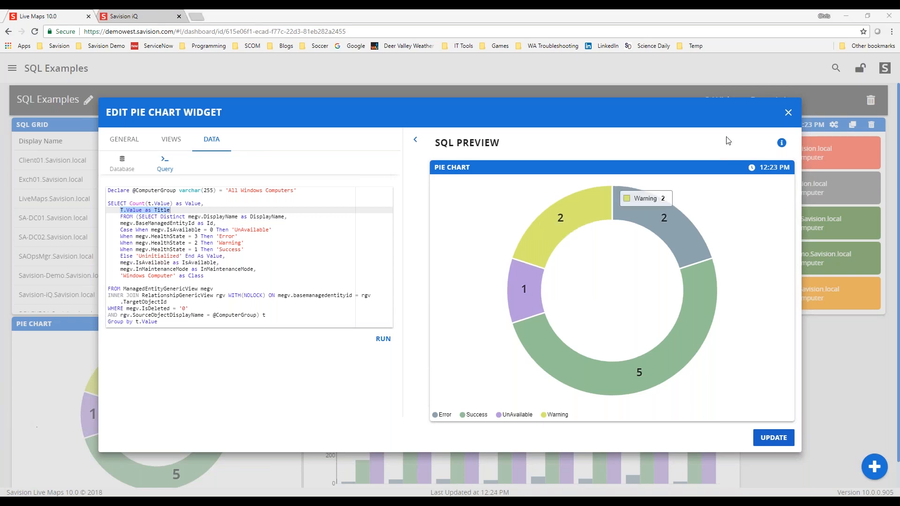
click(788, 113)
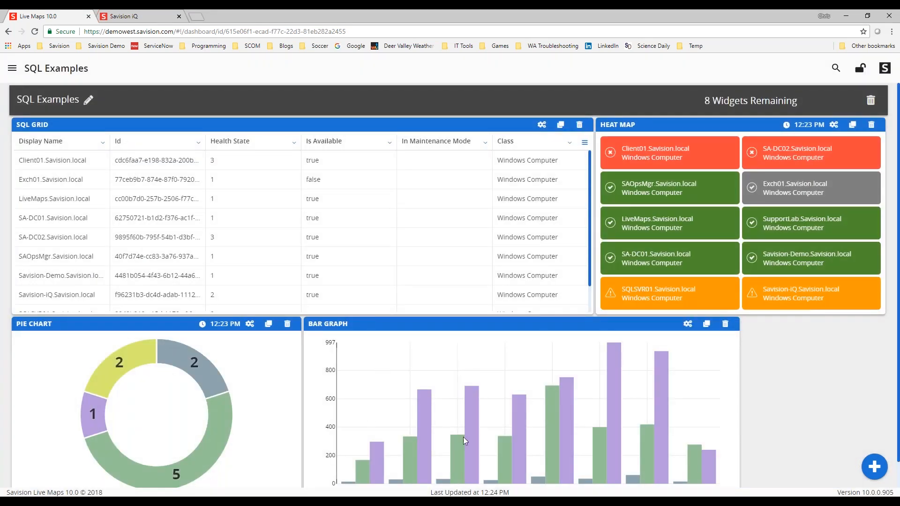
- Open the Bar Graph widget's data source and query help, and review the Barchart/Linechart field requirements
click(688, 324)
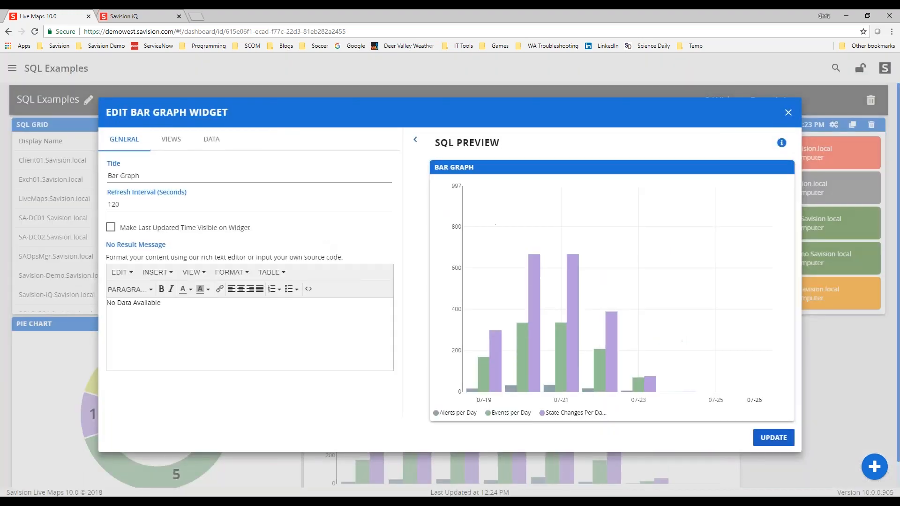
click(211, 139)
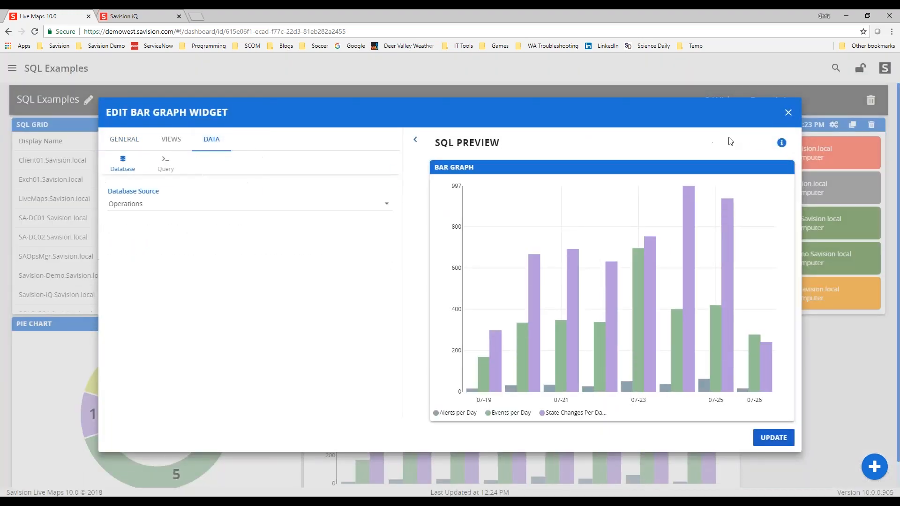
click(782, 144)
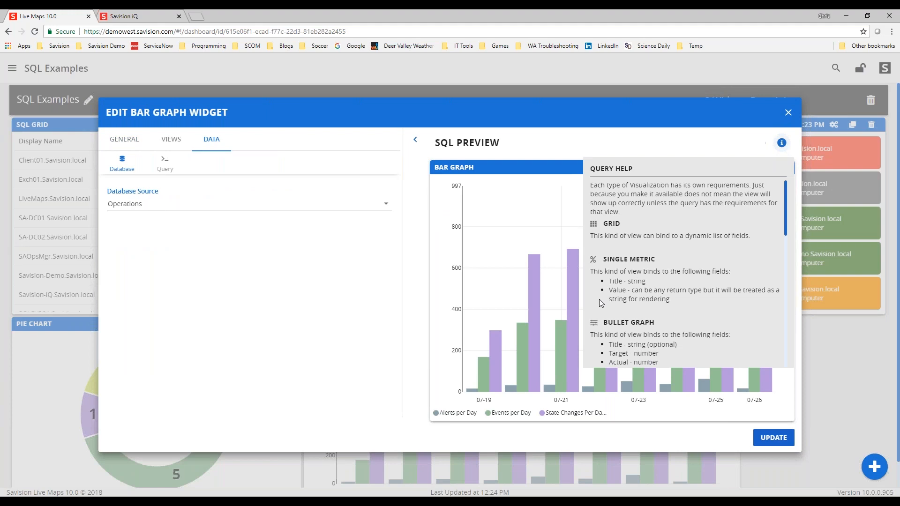
scroll(604, 304, down, 10)
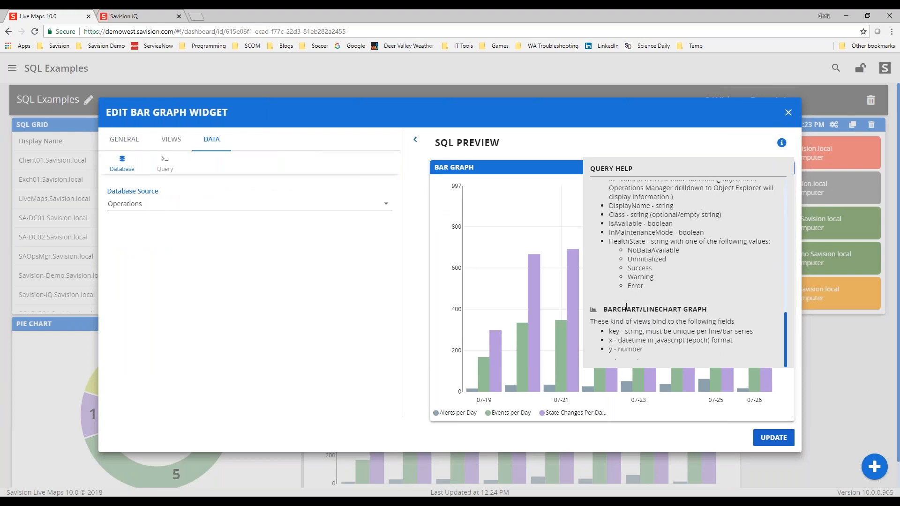
drag(609, 331, 641, 332)
click(781, 142)
- Open the Bar Graph query, read through its key, x and y columns, then close the dialog
click(162, 169)
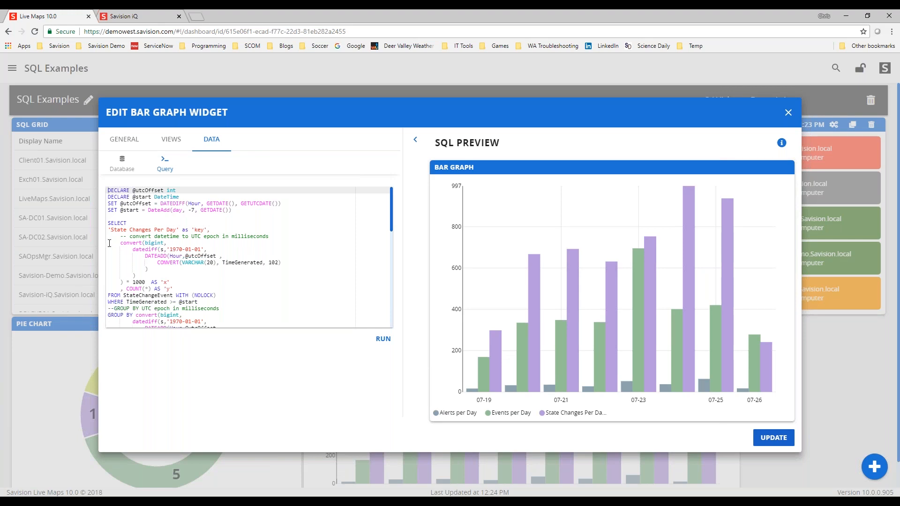
drag(109, 242, 295, 266)
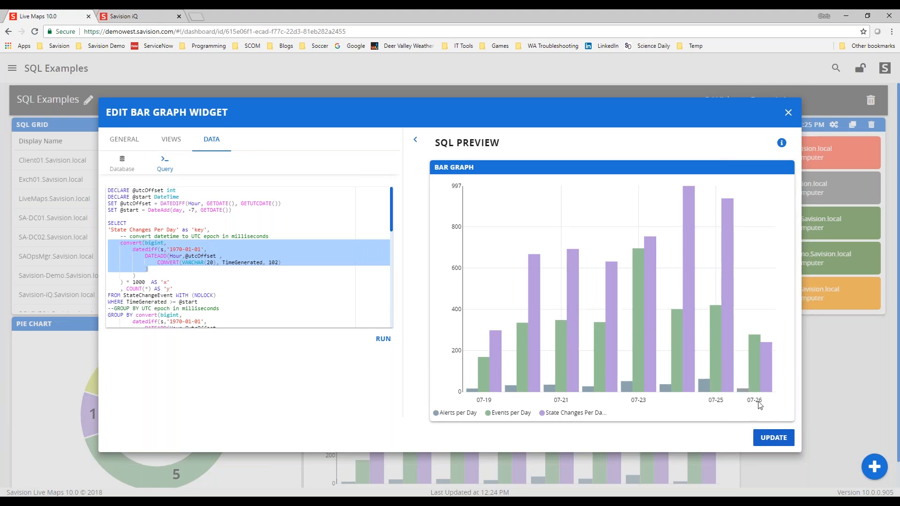
scroll(149, 280, down, 1)
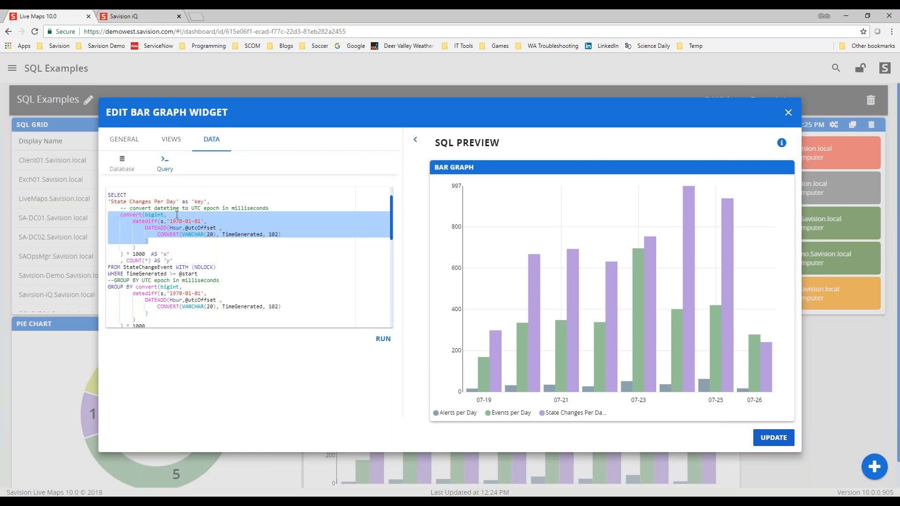
scroll(189, 267, down, 2)
scroll(208, 292, down, 2)
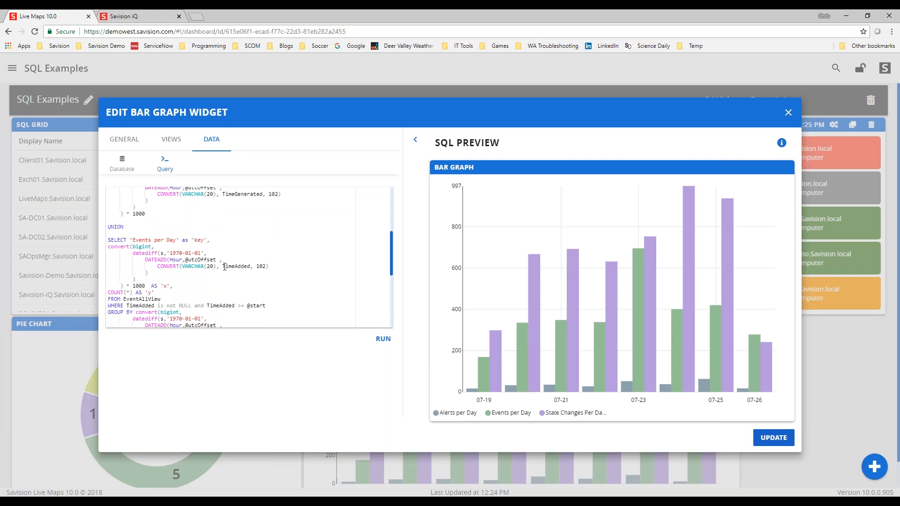
scroll(239, 271, down, 5)
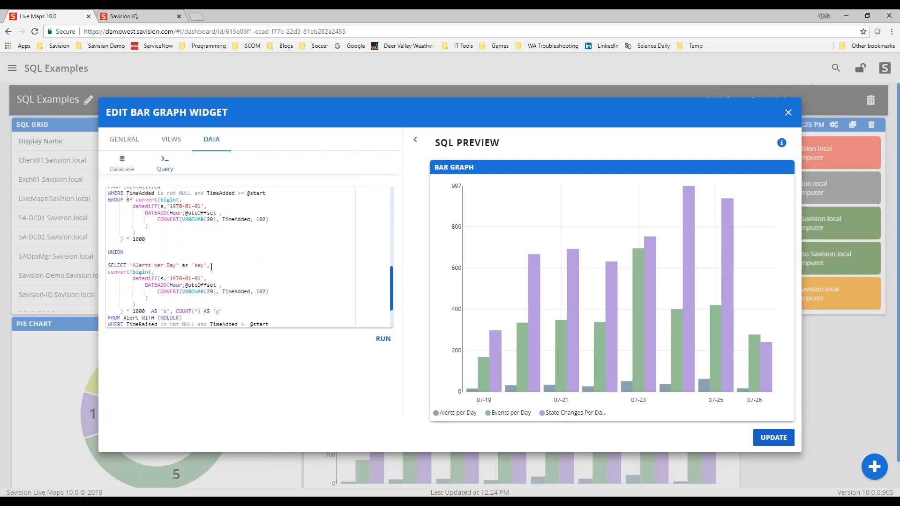
scroll(237, 286, down, 2)
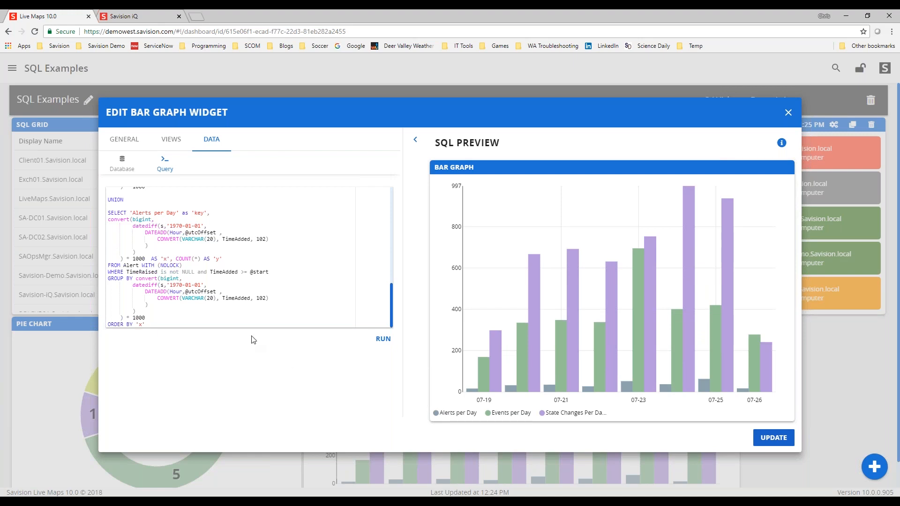
click(788, 114)
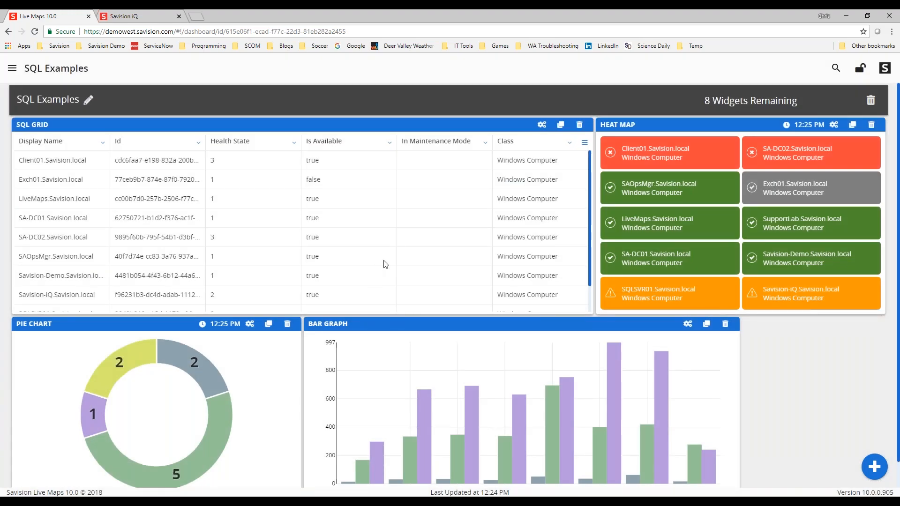
- Switch to the Savision iQ browser tab with its saved searches
click(151, 17)
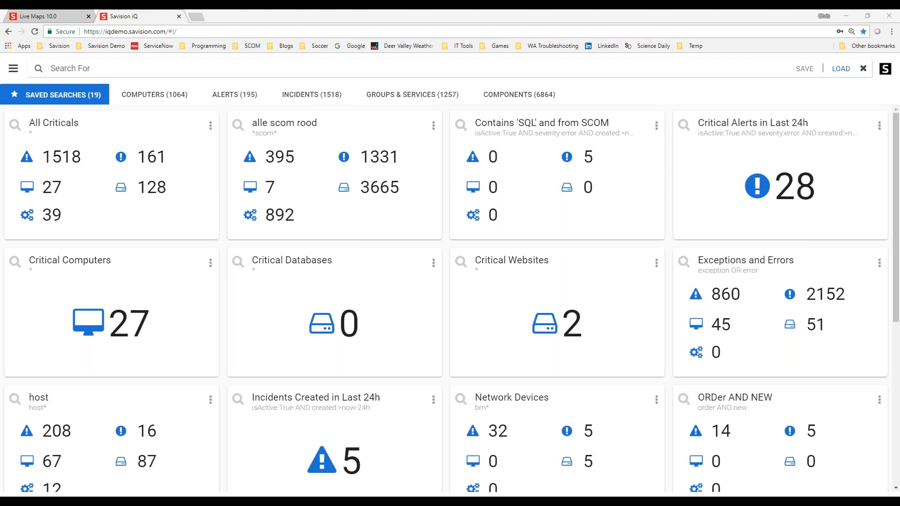
key(alt+Tab)
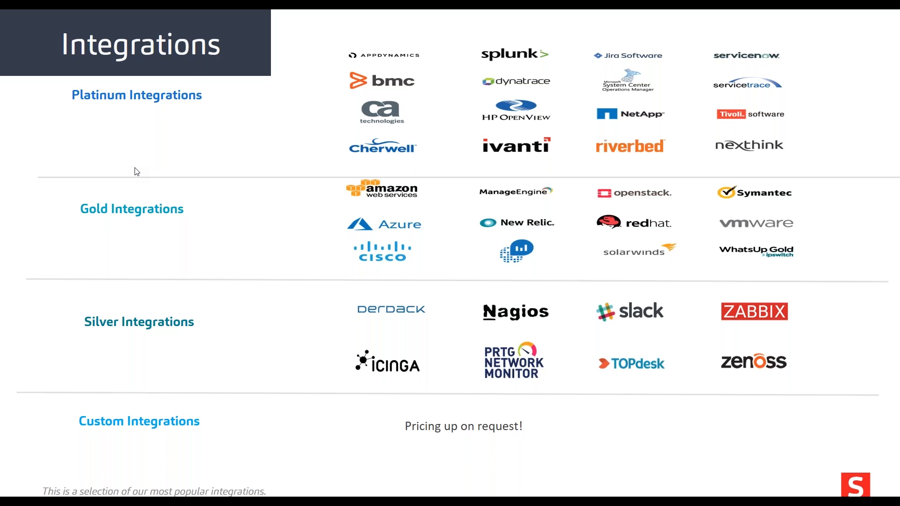
key(alt+Tab)
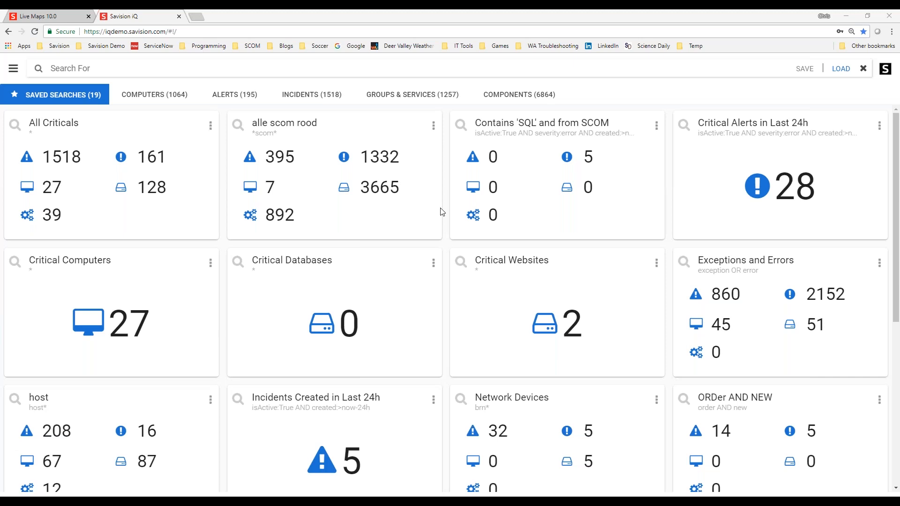
- Open the Computers list, show Savision-iQ.Savision.local details with raw properties, then open its full page
click(133, 96)
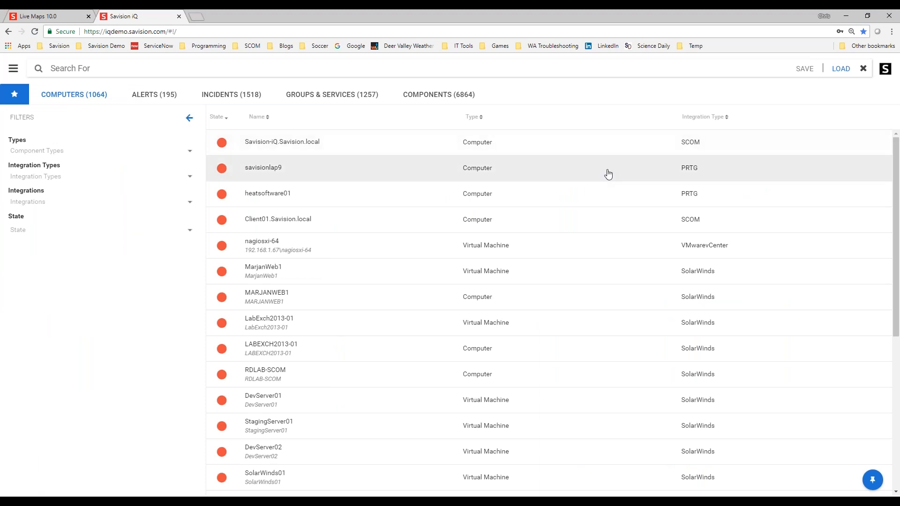
click(693, 198)
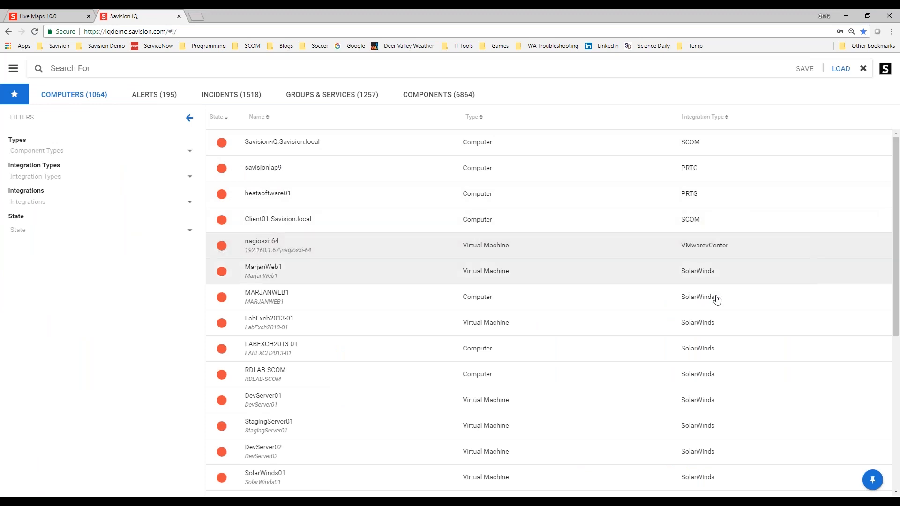
click(253, 146)
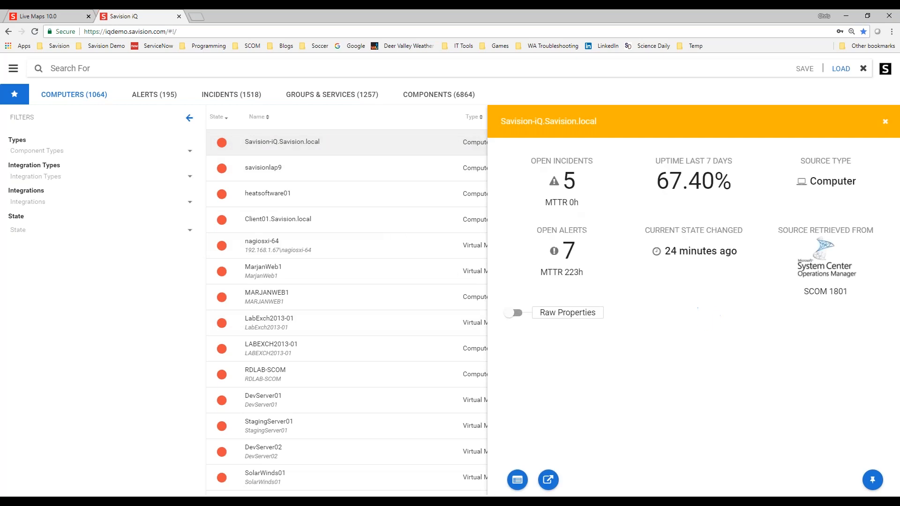
click(515, 313)
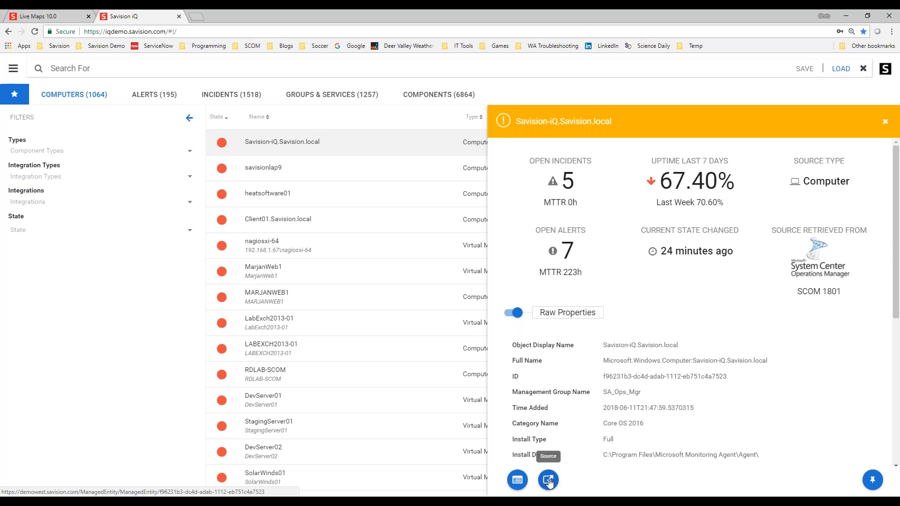
click(517, 482)
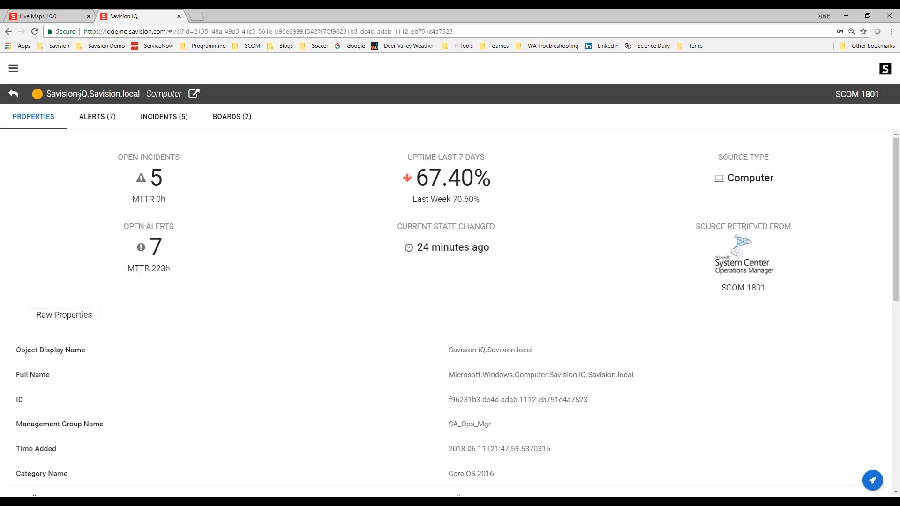
- View the computer's alerts, incidents and boards, then return to the search list
click(89, 119)
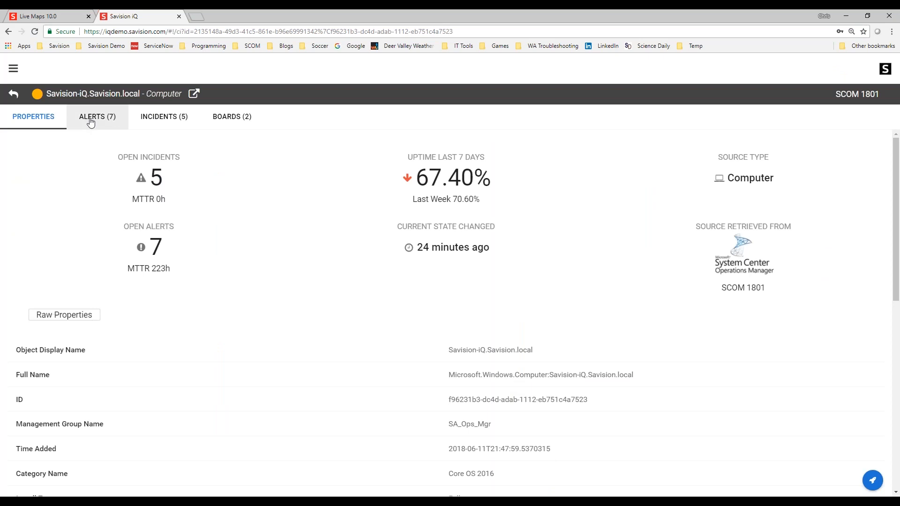
click(155, 120)
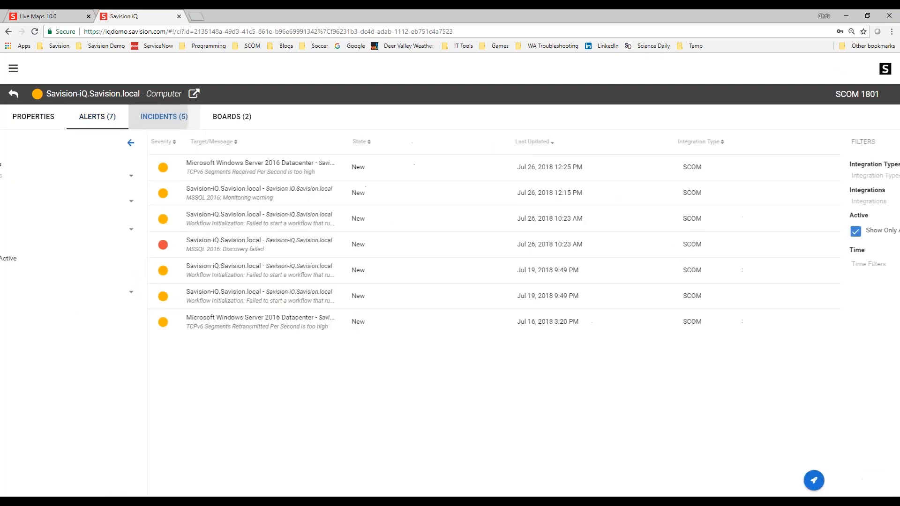
click(236, 121)
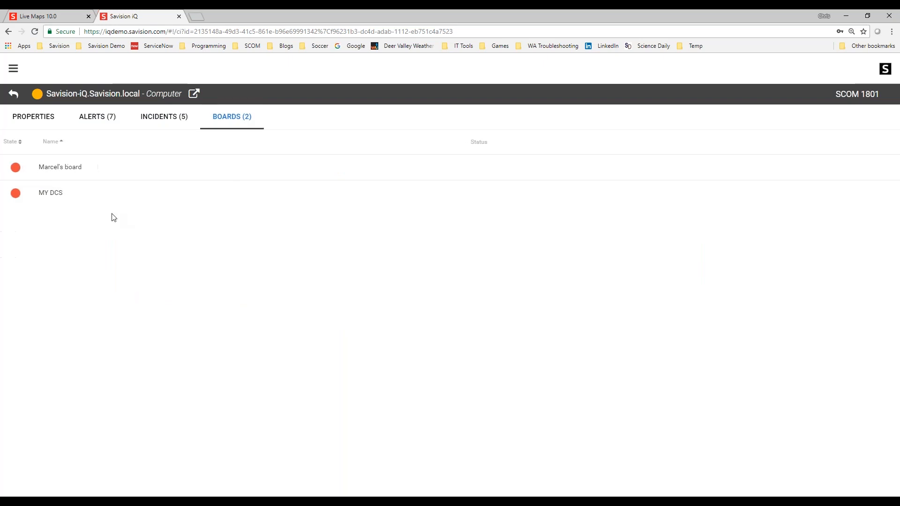
click(13, 94)
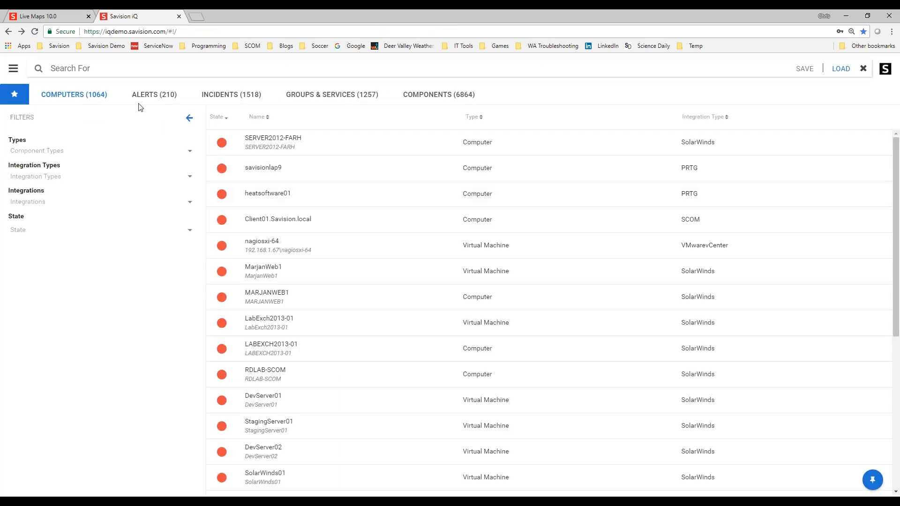
- Browse the alerts and Groups & Services lists, then open the Order Entry service's full page
click(156, 94)
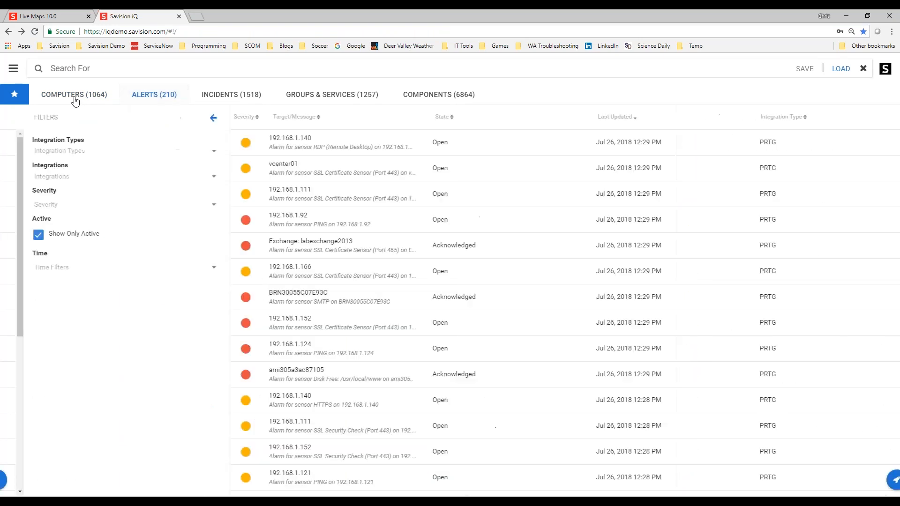
click(334, 99)
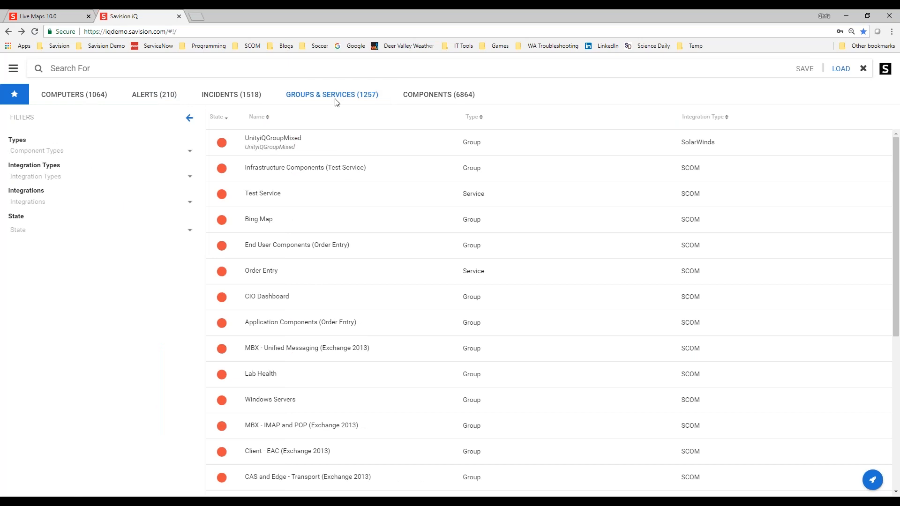
click(269, 273)
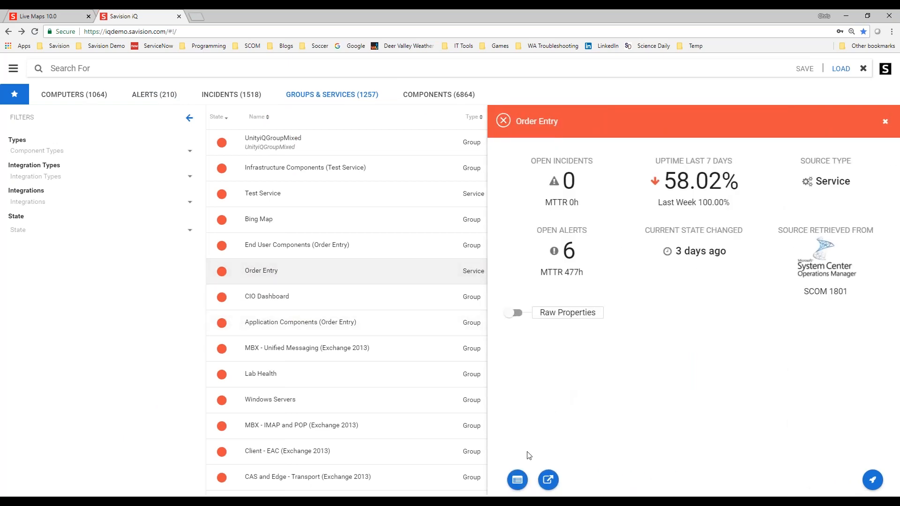
click(517, 480)
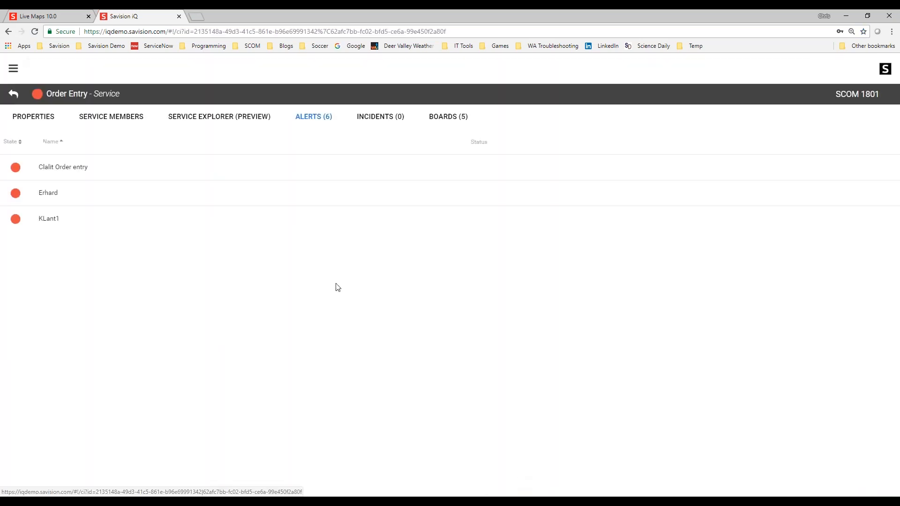
- View the Order Entry service members and its Service Explorer diagram with all nodes expanded
click(107, 119)
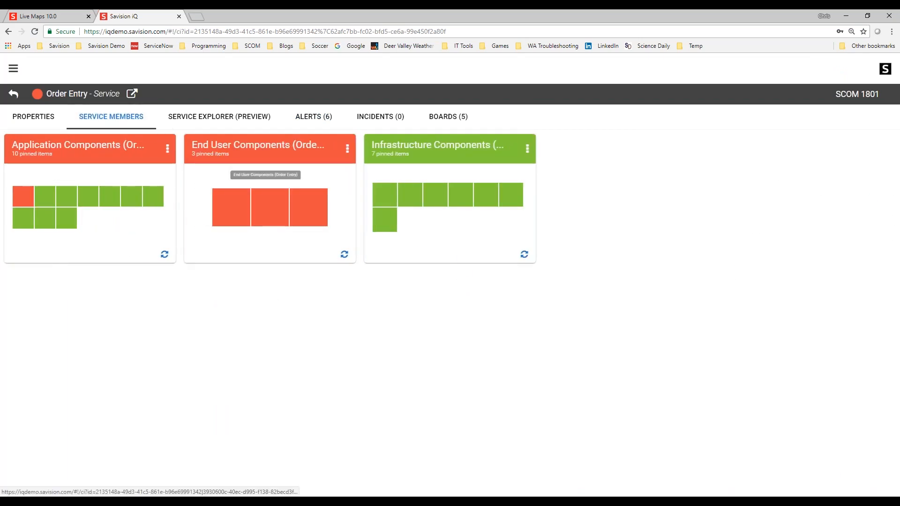
click(195, 123)
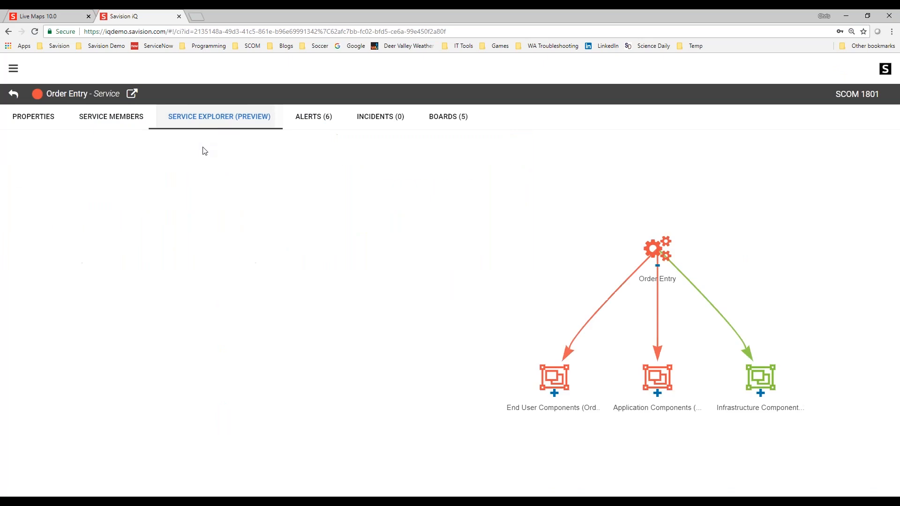
mouse_move(871, 486)
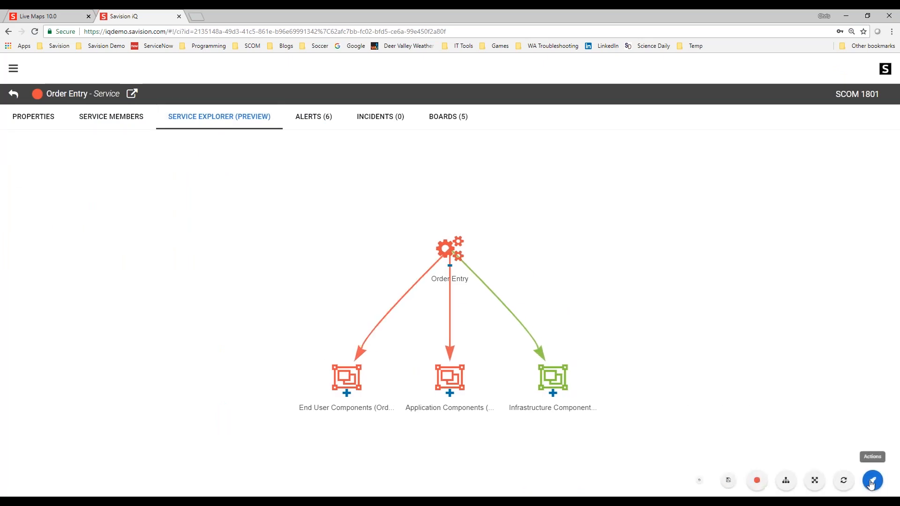
click(756, 481)
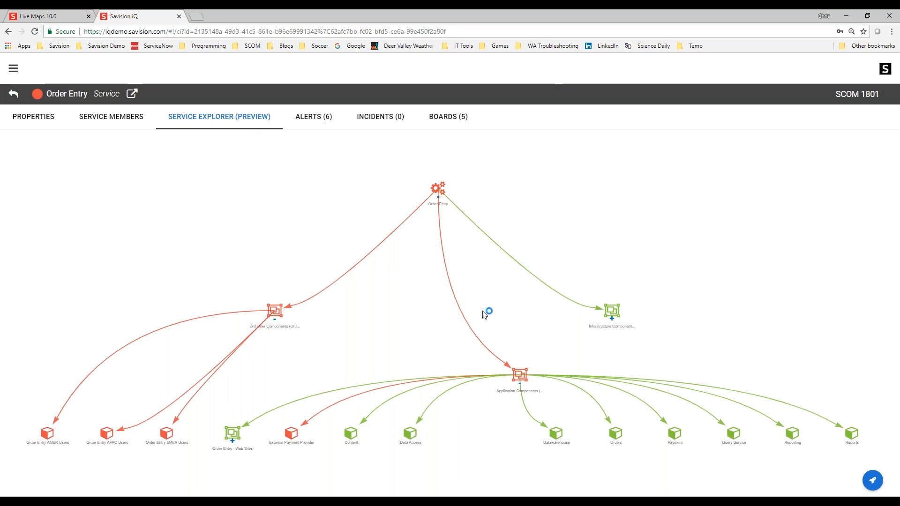
- Review the Order Entry service's alerts, select them, then return to the Groups & Services list
click(313, 120)
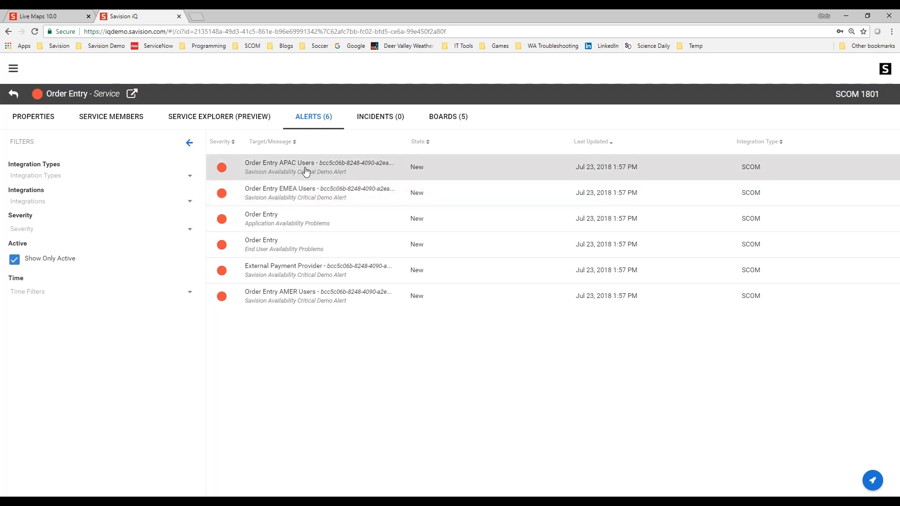
click(304, 302)
shift+click(281, 167)
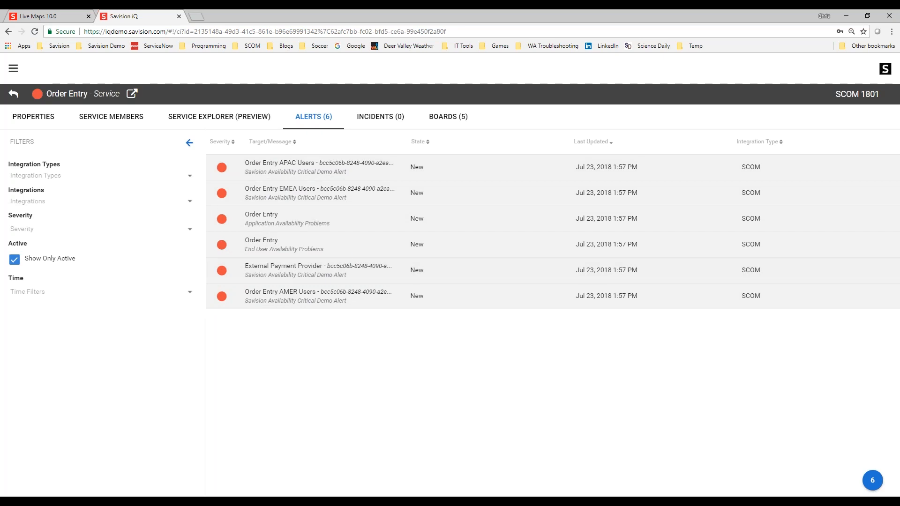
mouse_move(867, 479)
click(14, 95)
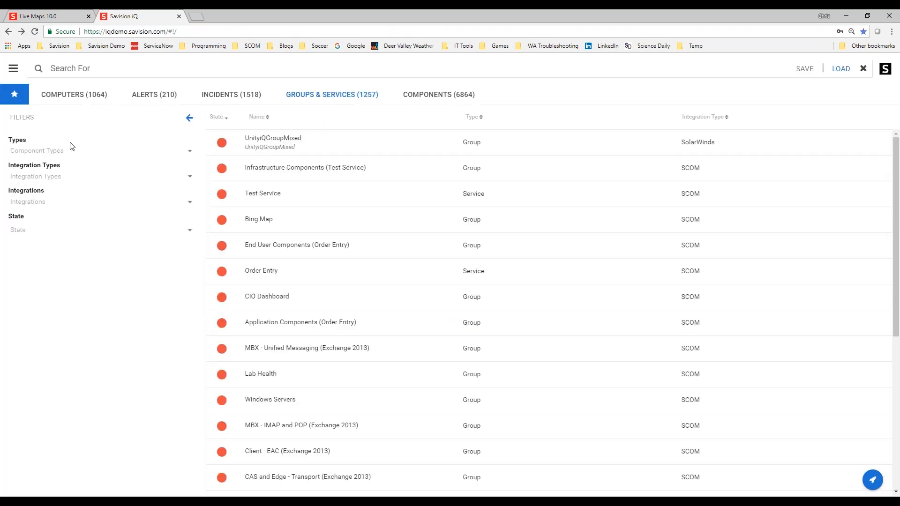
- Search all items for *SQL* and view the matching alerts
click(95, 69)
text(*SQL*)
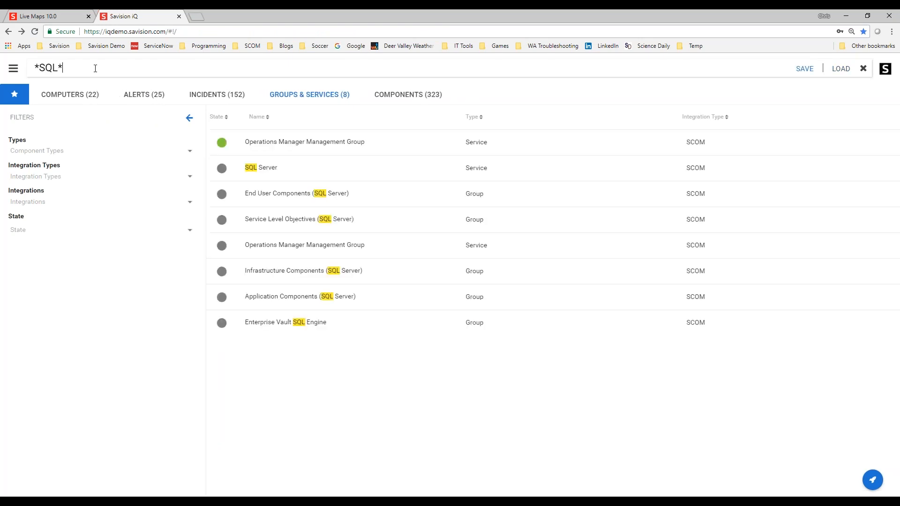
click(148, 95)
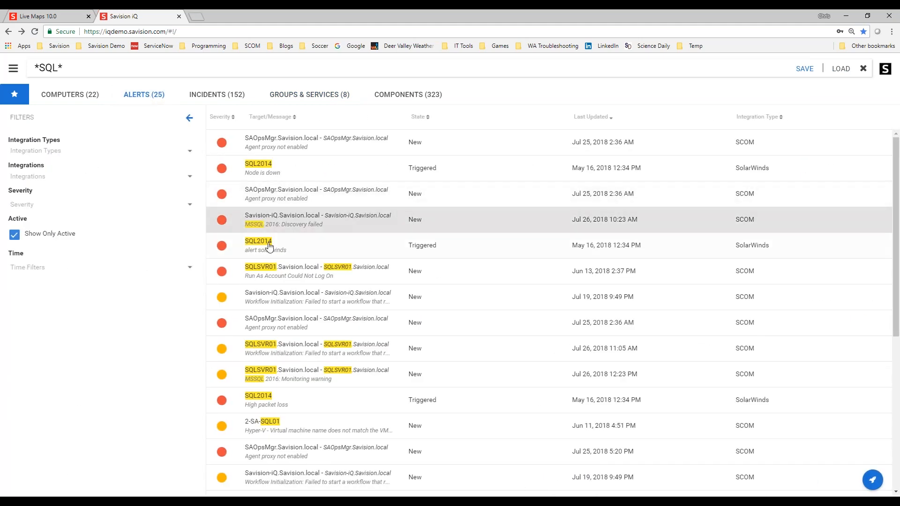
- Open the SAOpsMgr.Savision.local agent proxy alert and examine its raw properties, editable fields and details, then close it
click(272, 198)
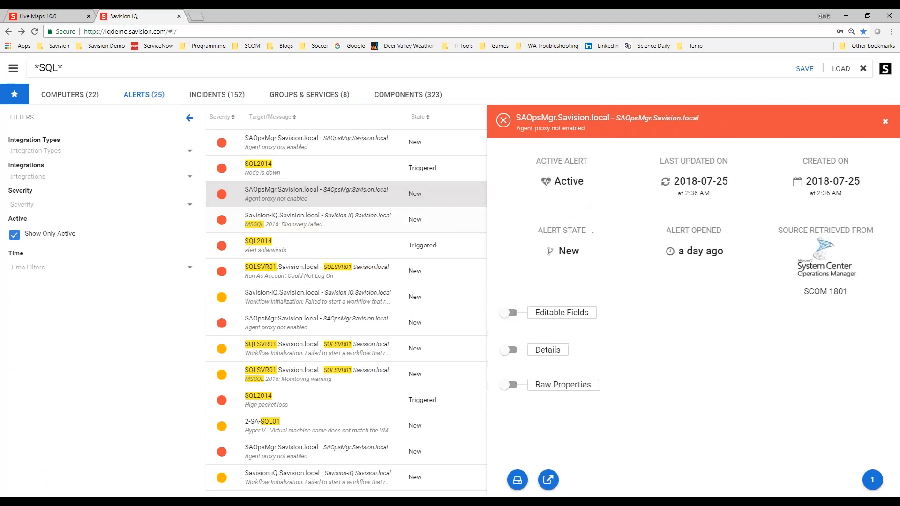
click(512, 385)
scroll(618, 371, down, 10)
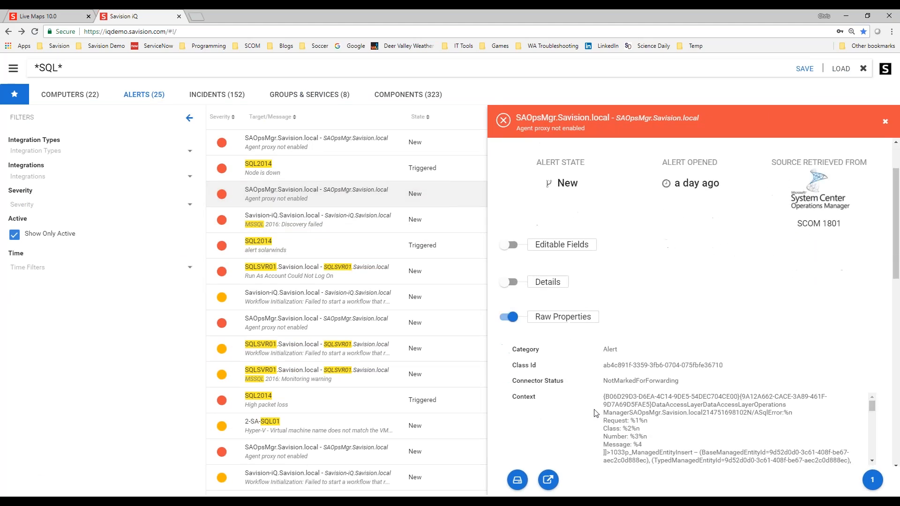
scroll(617, 371, up, 8)
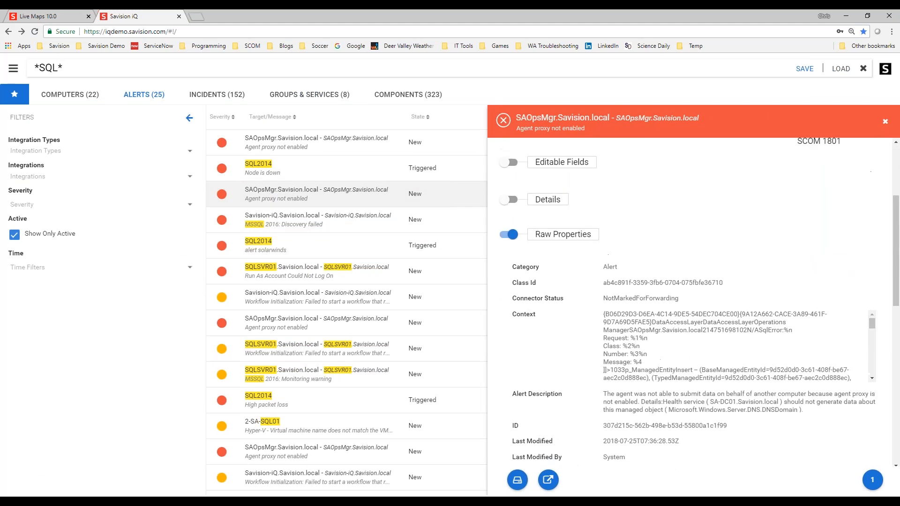
click(515, 201)
click(515, 163)
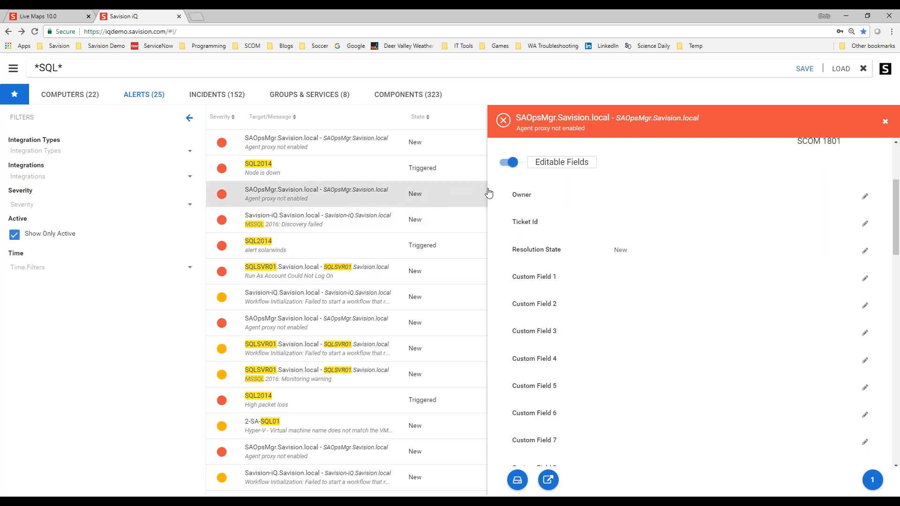
click(510, 162)
scroll(542, 268, down, 10)
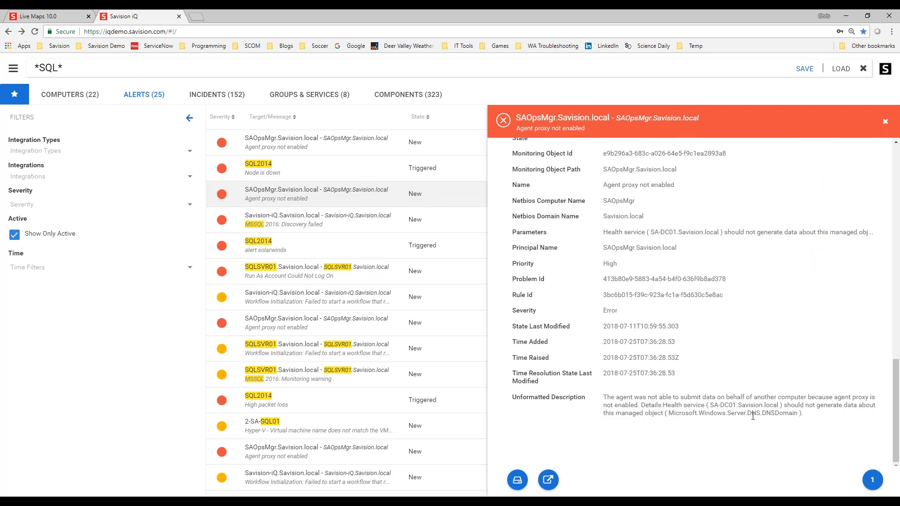
scroll(796, 406, up, 3)
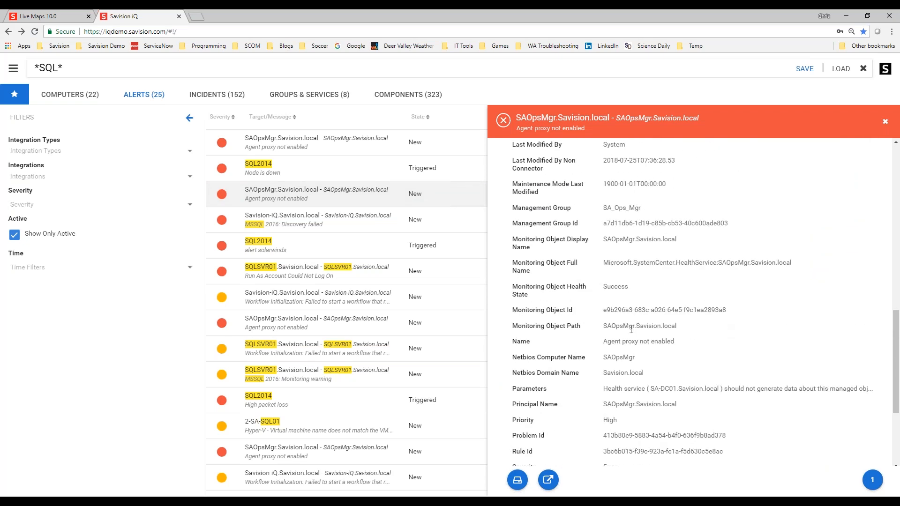
scroll(778, 324, up, 5)
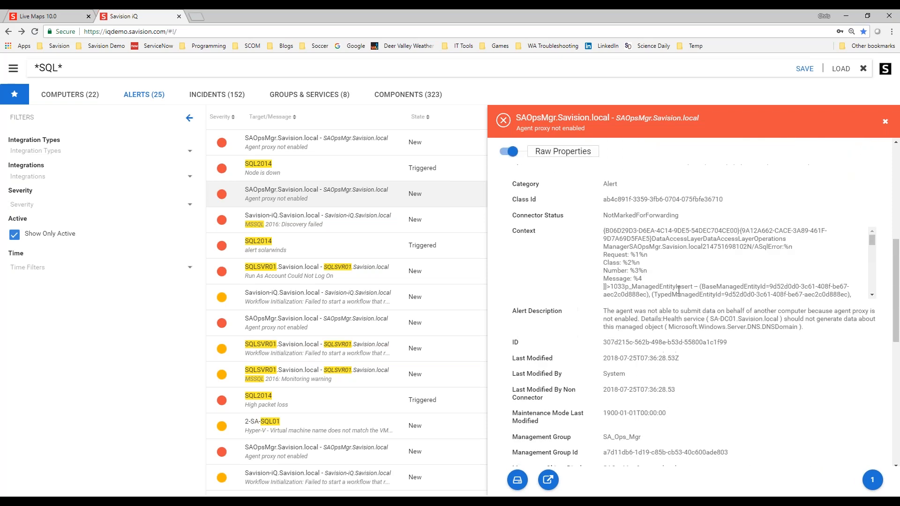
scroll(778, 324, up, 5)
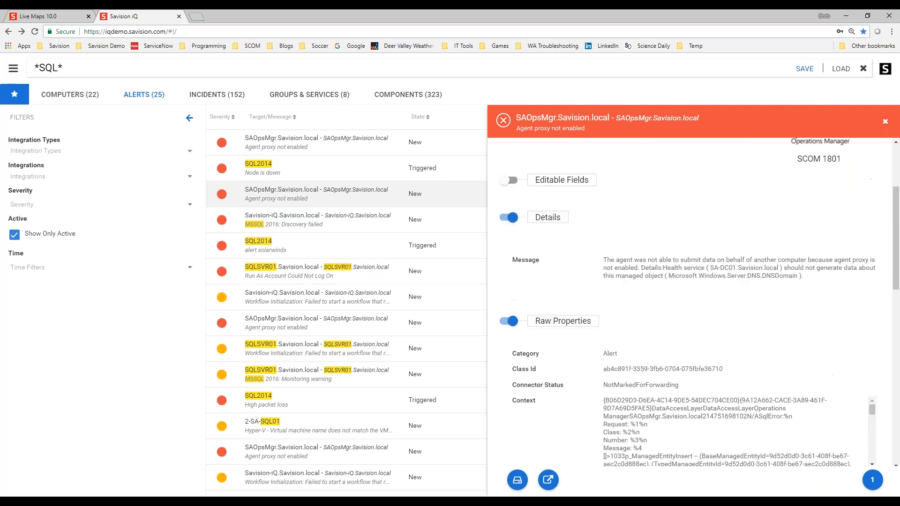
scroll(594, 370, down, 2)
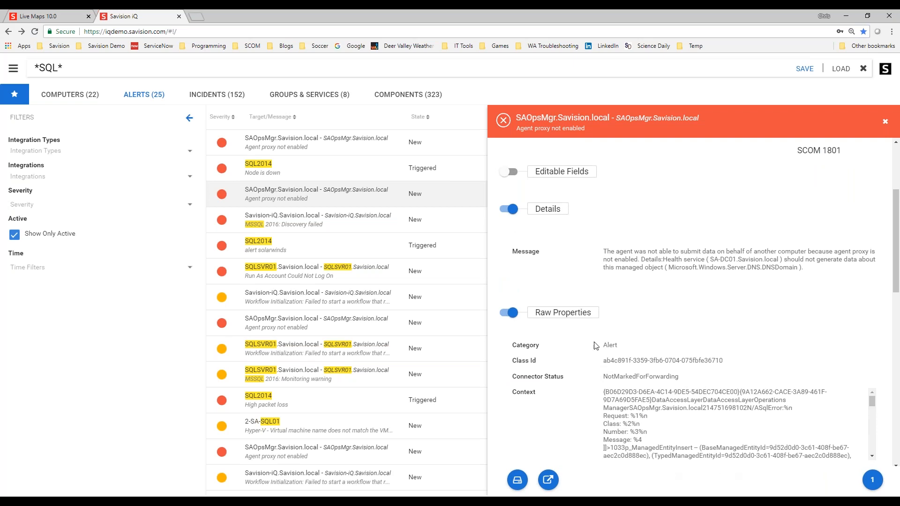
scroll(611, 342, up, 3)
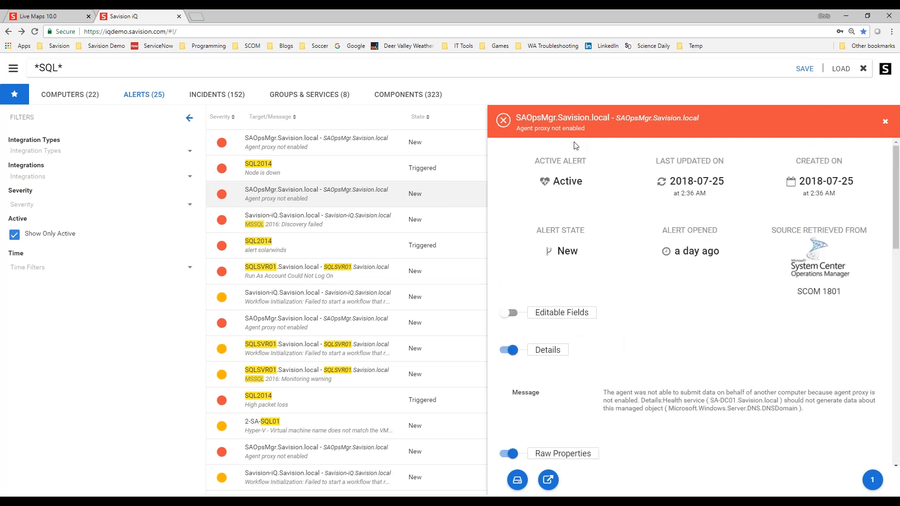
drag(518, 129, 571, 129)
click(886, 121)
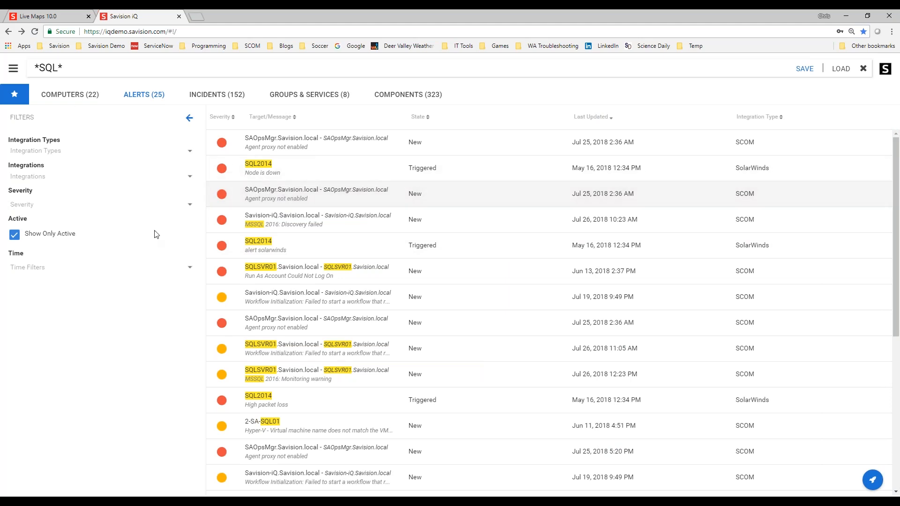
- Open the Critical Alerts in Last 24h saved search and view the MARJANWEB1 alert's details
click(15, 96)
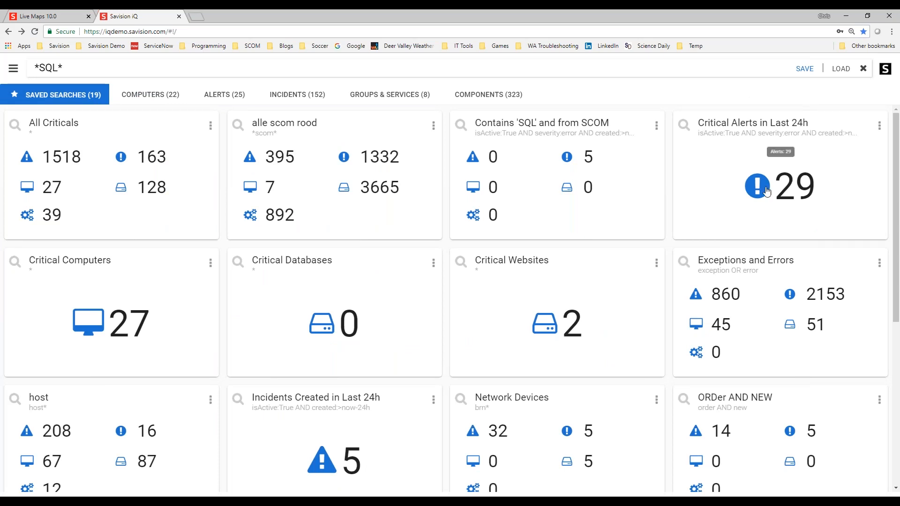
click(755, 201)
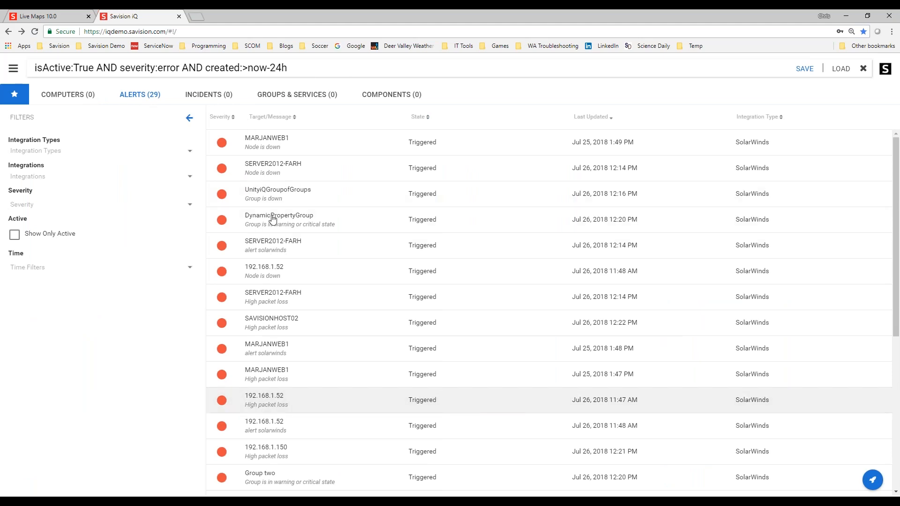
click(272, 149)
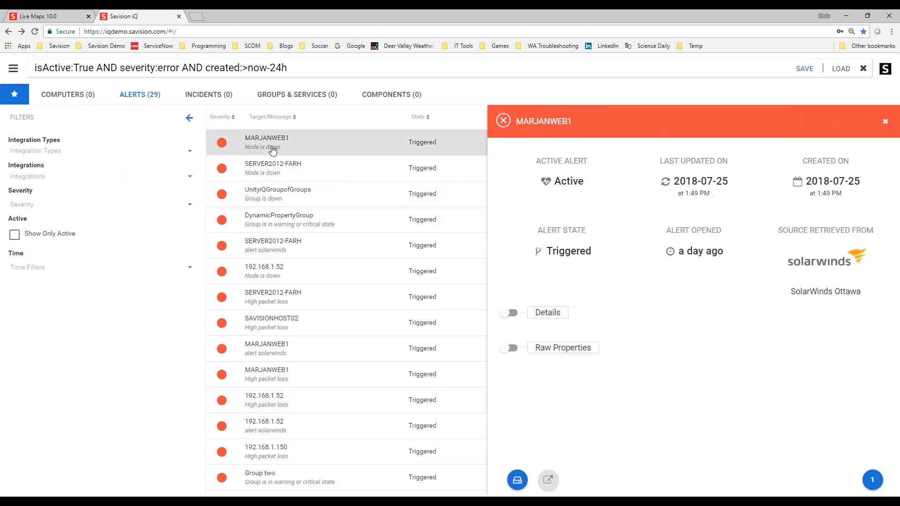
click(275, 401)
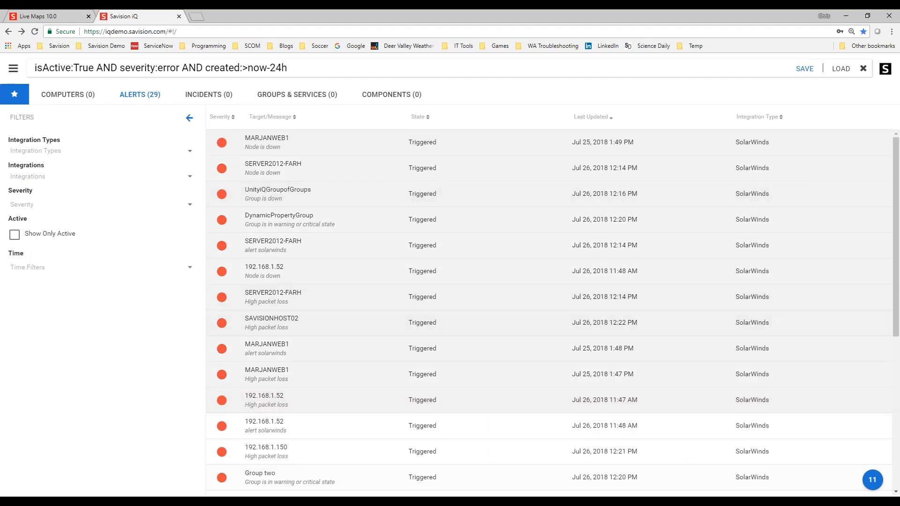
- Clear the search, browse the Components list and view the 192.168.1.123 component's details
mouse_move(861, 481)
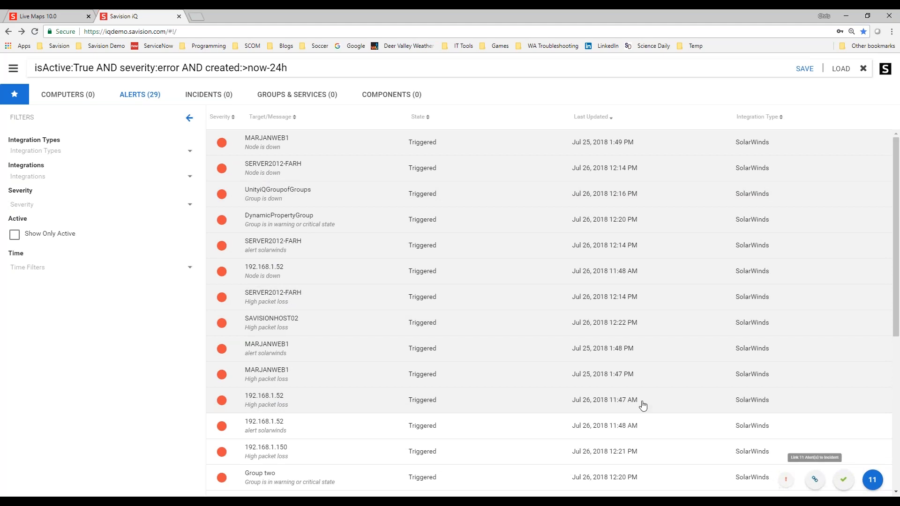
click(862, 68)
click(71, 96)
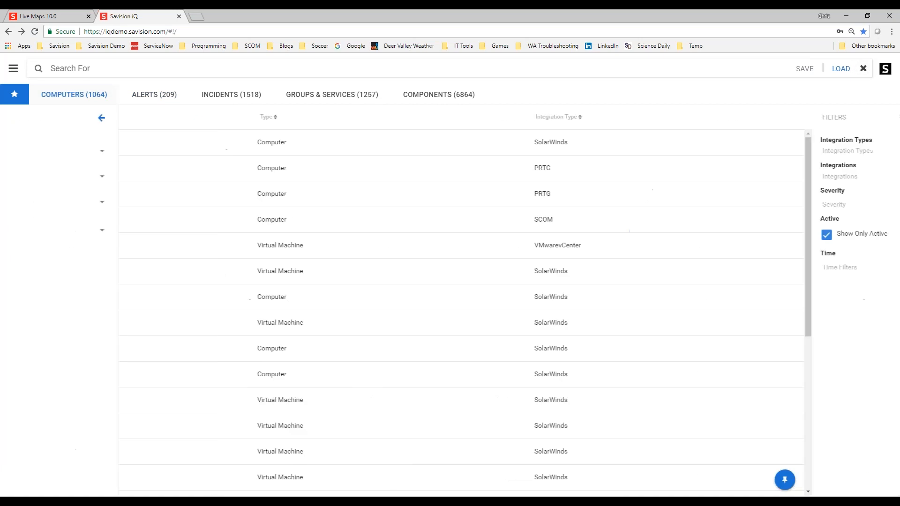
click(428, 96)
click(191, 117)
click(14, 120)
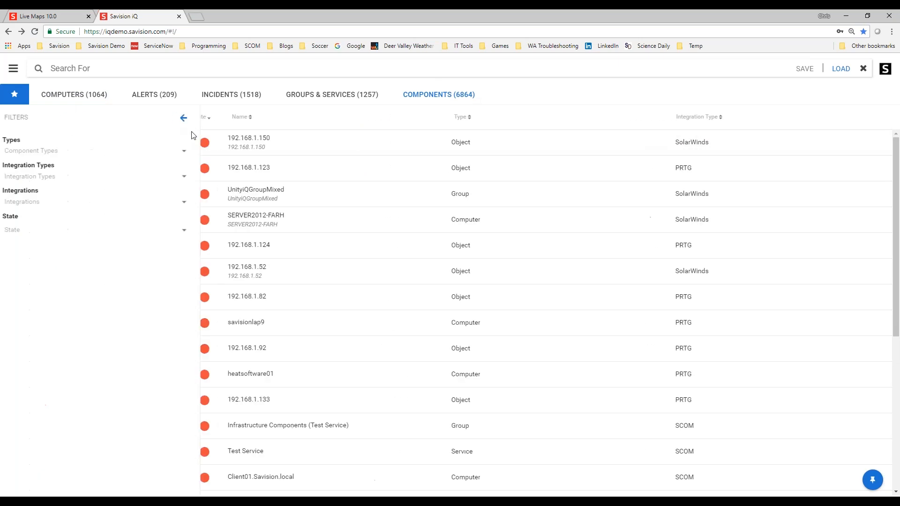
click(268, 170)
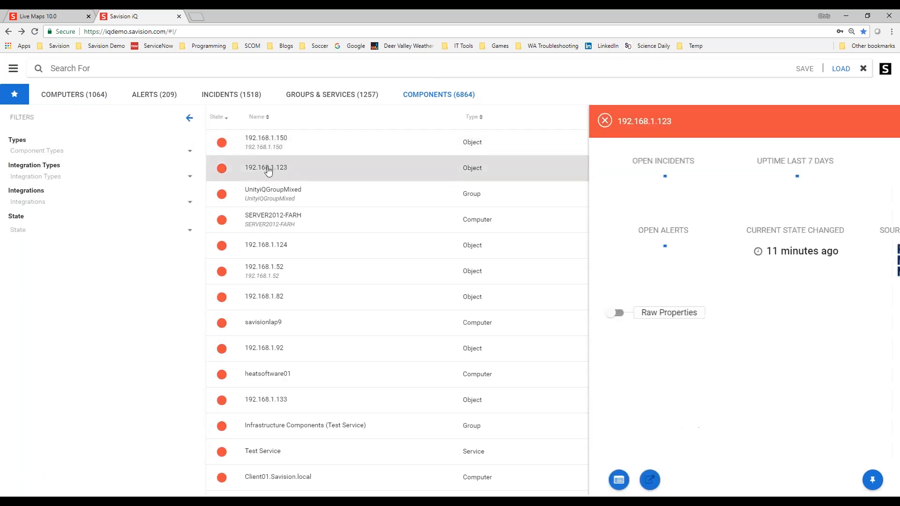
shift+click(276, 356)
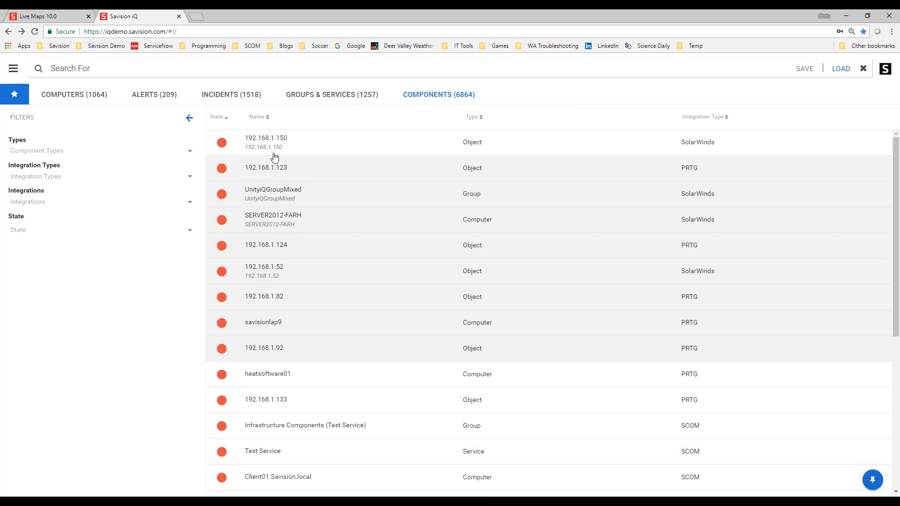
- Open the Boards page and switch the board display between Alerts, Incidents, Uptime and Heat Map
click(8, 70)
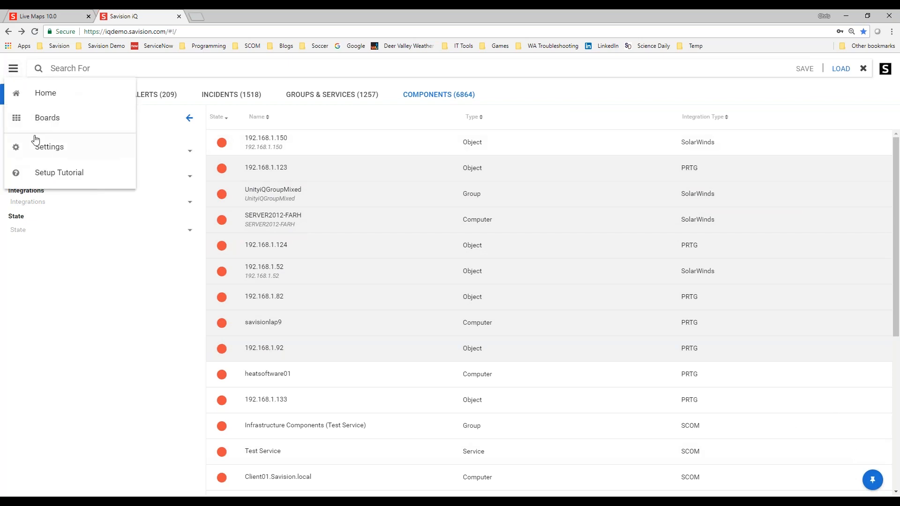
click(44, 128)
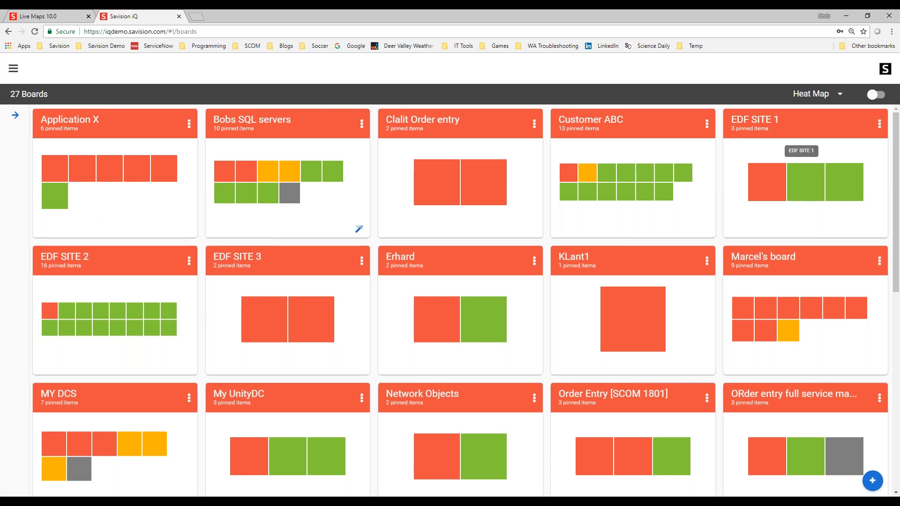
click(819, 95)
click(808, 120)
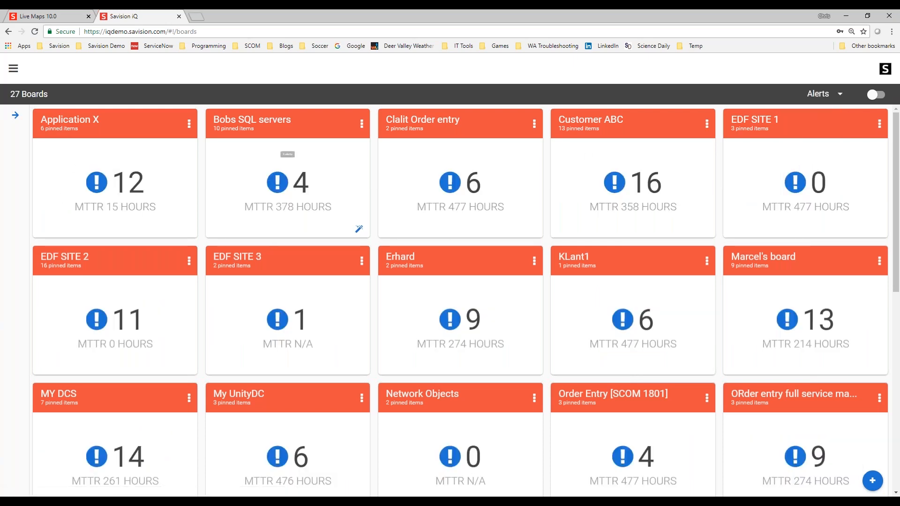
click(825, 94)
click(834, 127)
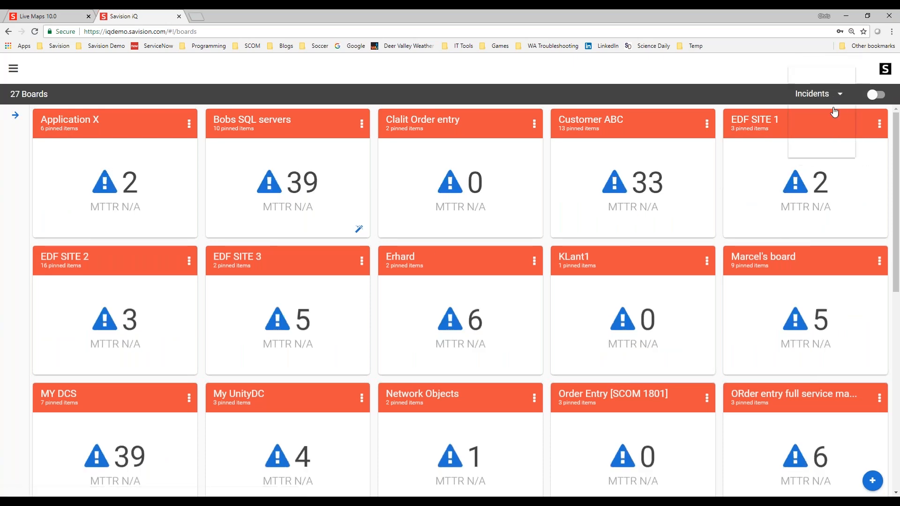
click(824, 148)
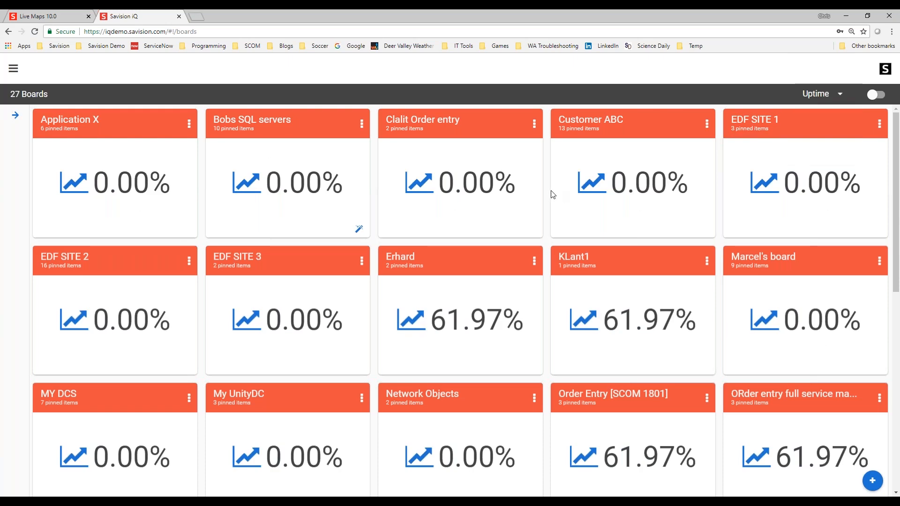
click(824, 96)
click(818, 75)
- Open the Application X board, view its alerts and incidents, then return to the boards
click(93, 133)
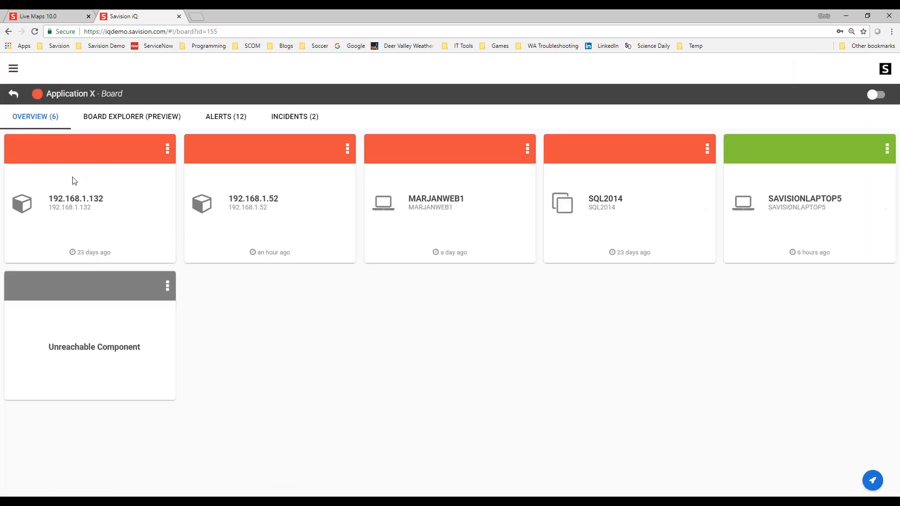
click(216, 119)
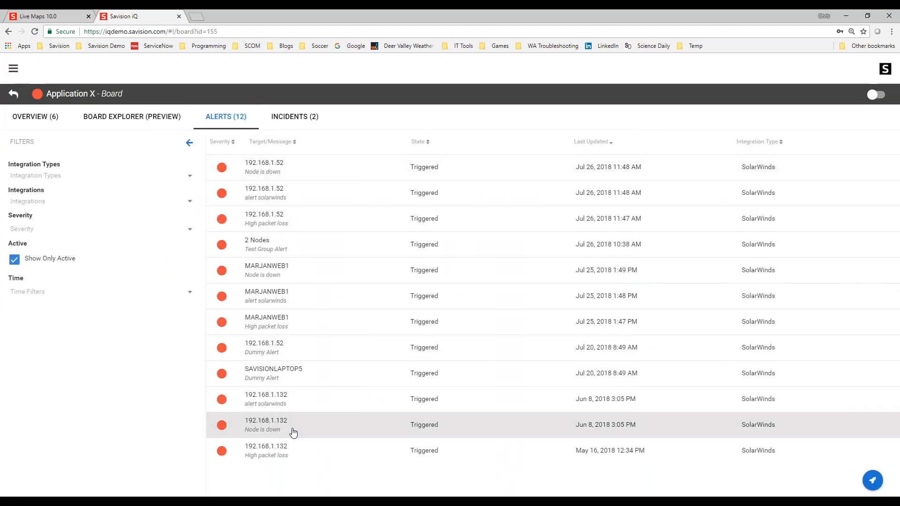
click(296, 120)
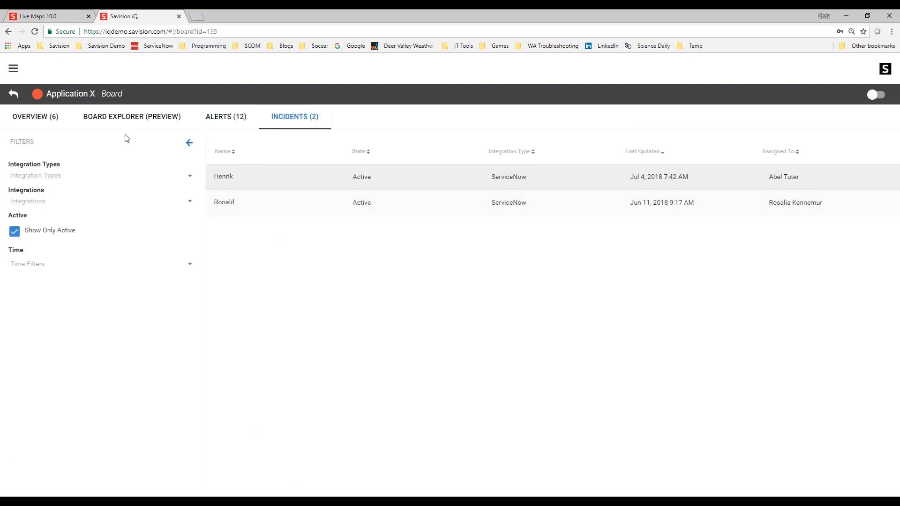
click(14, 93)
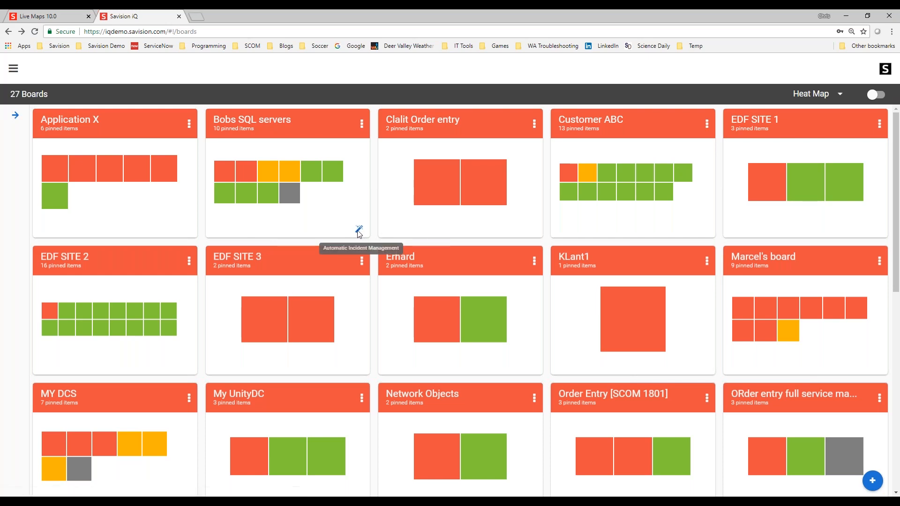
- Open the incident automation settings of the Bobs SQL servers board and close them
click(361, 123)
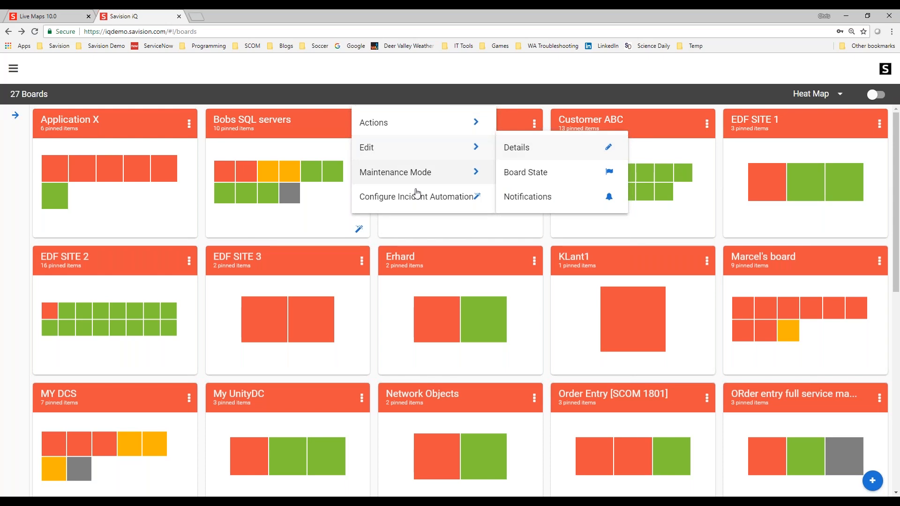
click(461, 199)
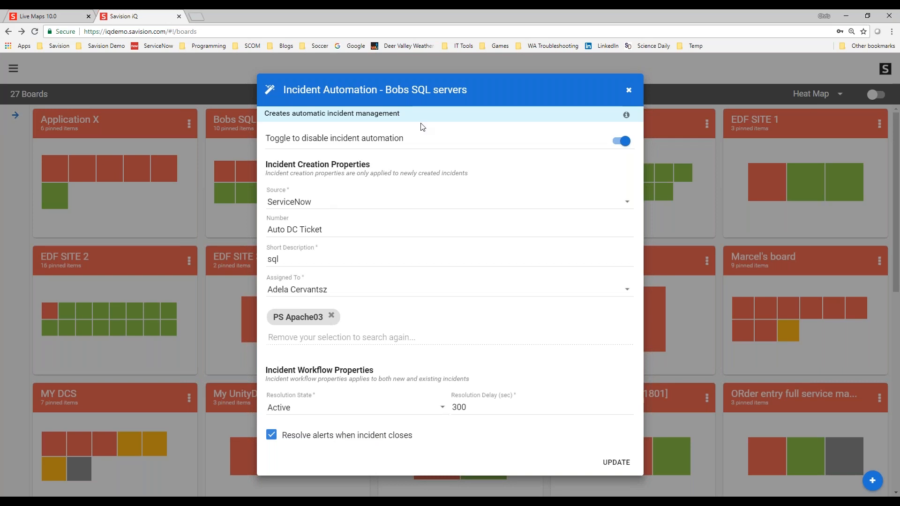
click(629, 90)
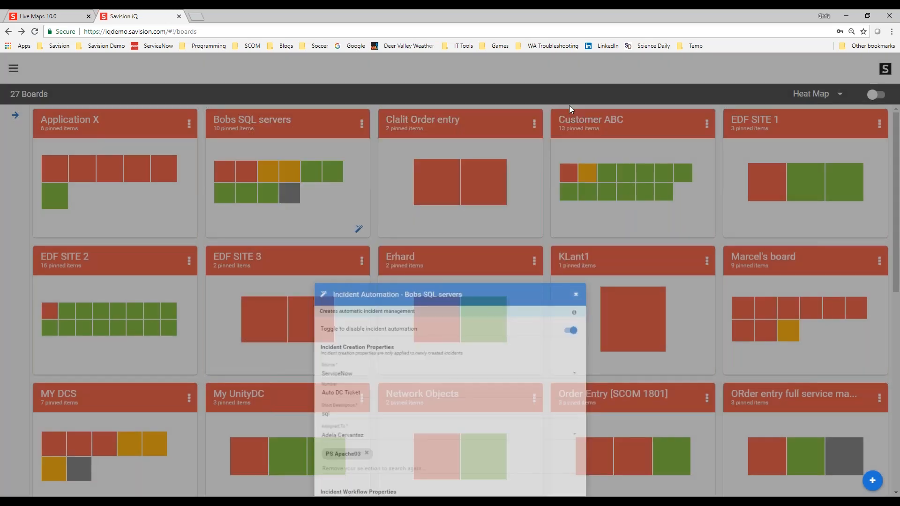
- Return to the saved searches and open a saved search's options menu, then dismiss it
click(14, 70)
click(30, 100)
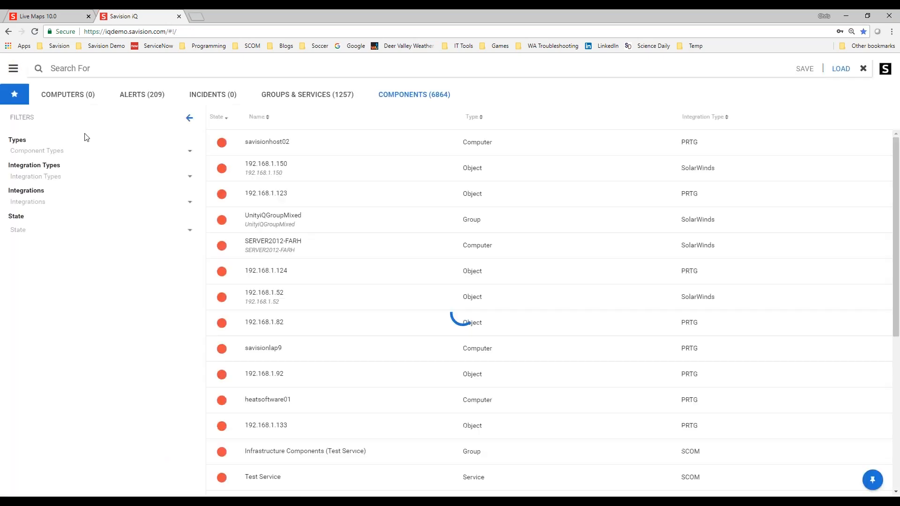
click(14, 95)
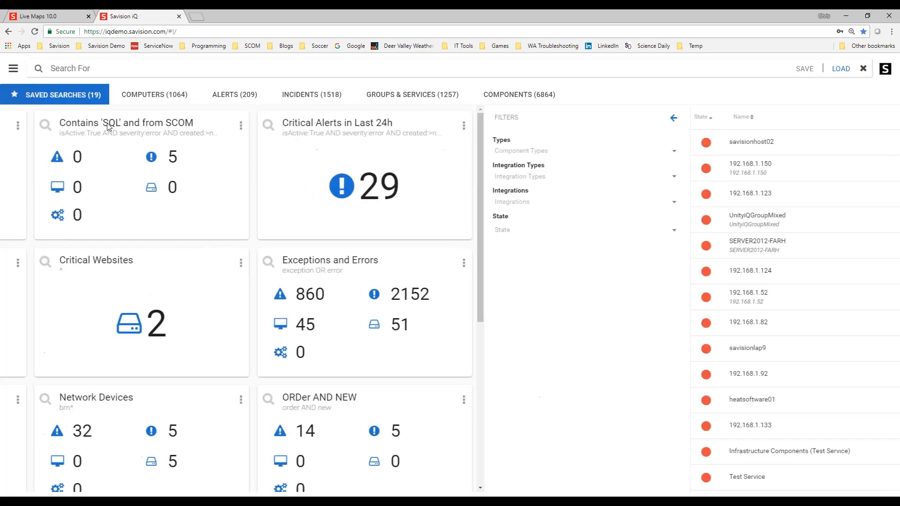
click(434, 126)
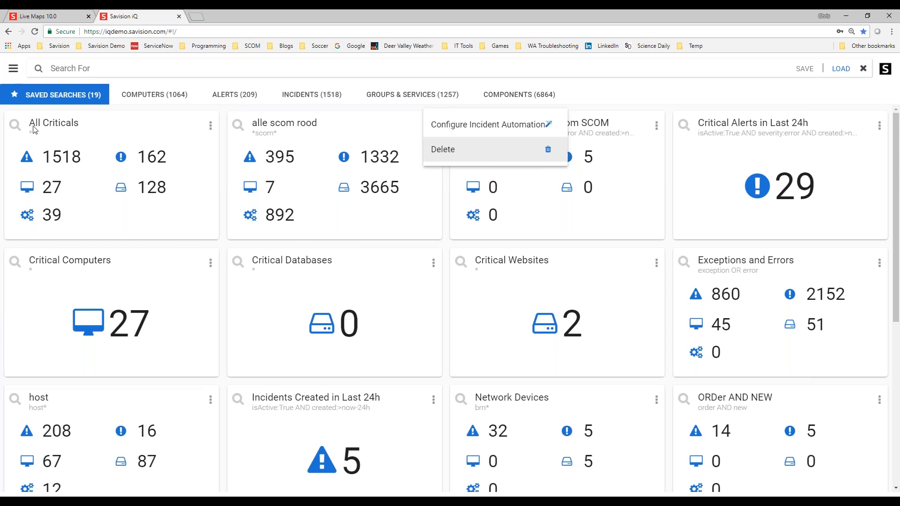
click(13, 69)
click(13, 70)
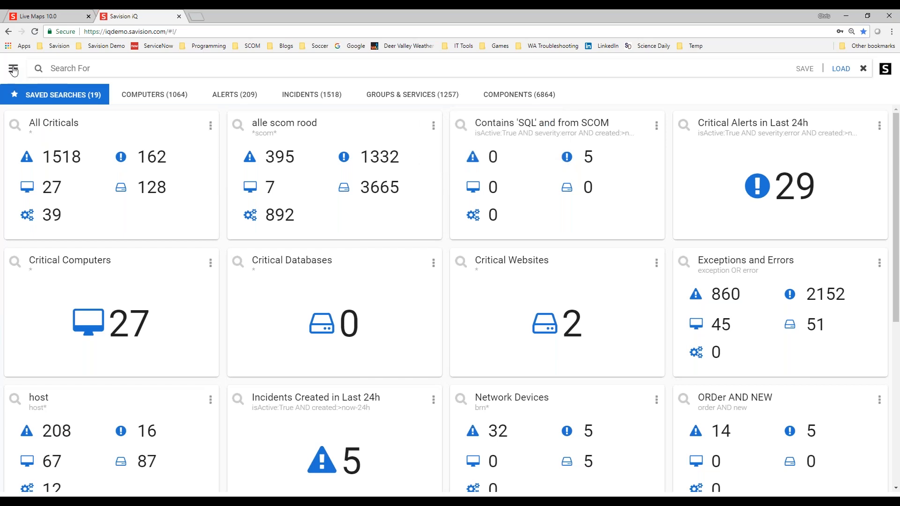
- Open Settings to view the integrations and the list of available integration types to add
click(42, 148)
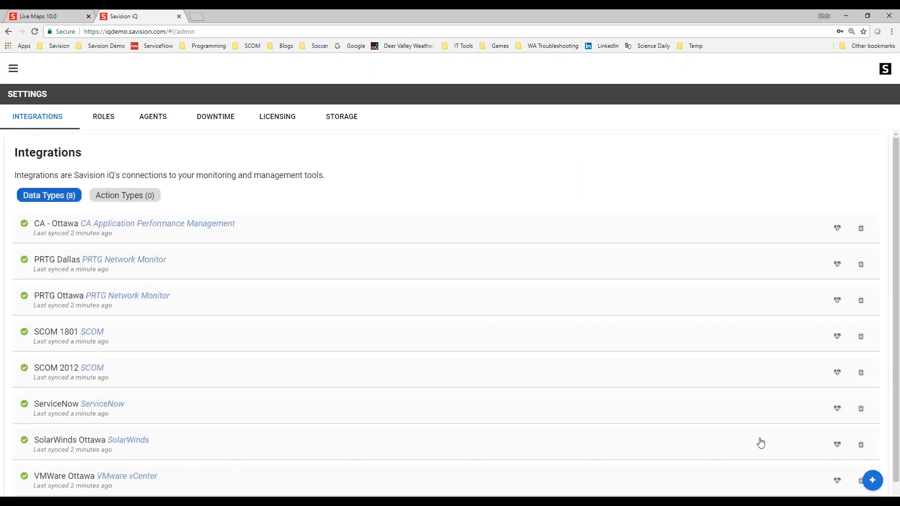
click(872, 480)
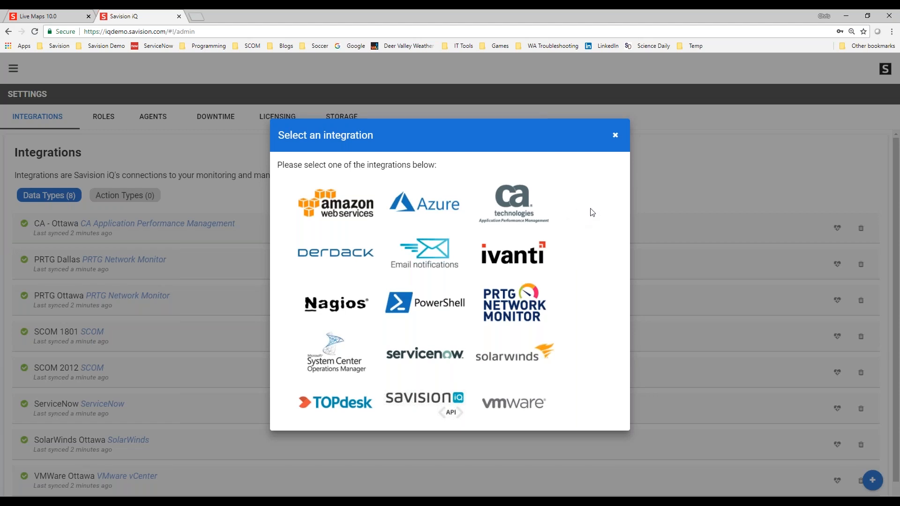
click(616, 135)
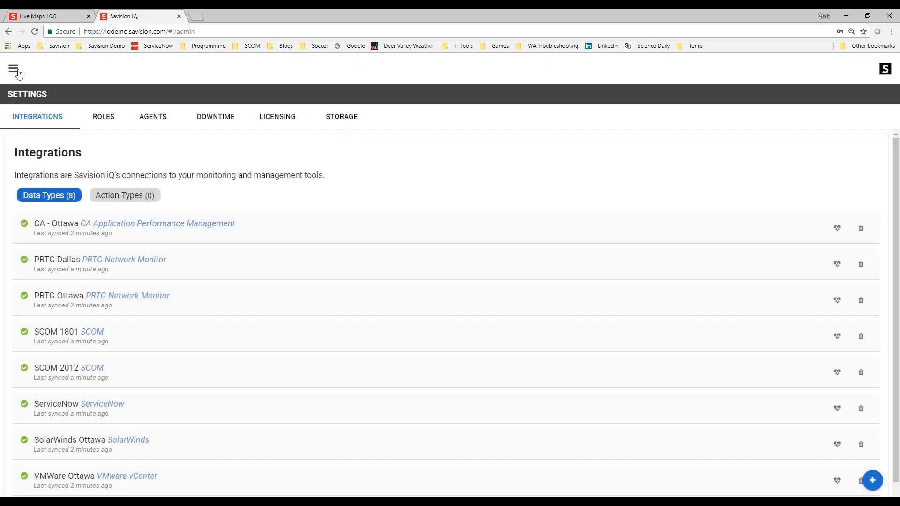